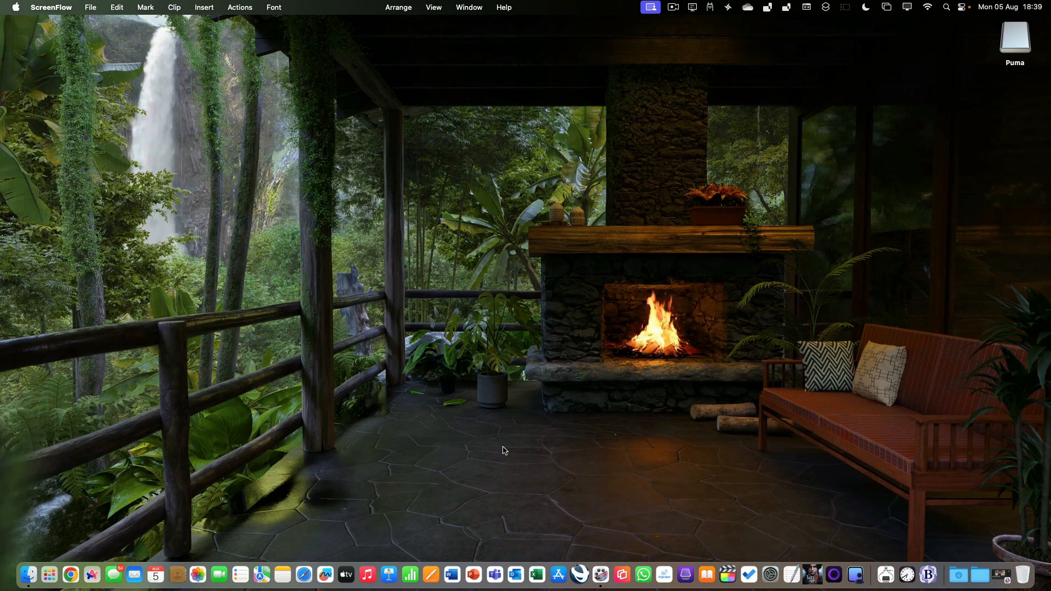
Open Safari and go to everymac.com
{"action": "left_click", "coordinate": [304, 575]}
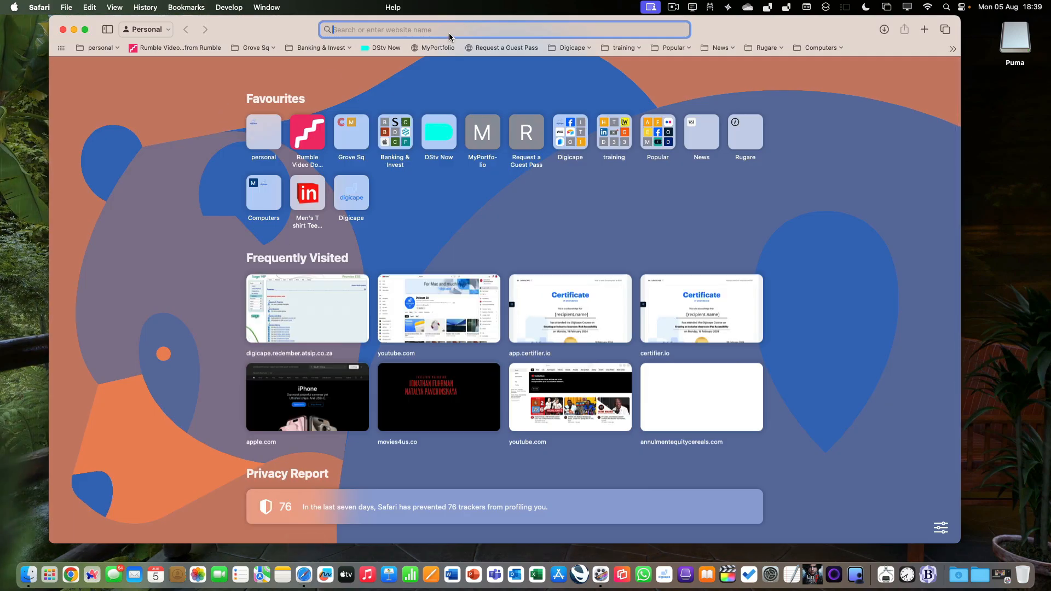
{"action": "type", "text": "everymac.com"}
{"action": "key", "text": "Return"}
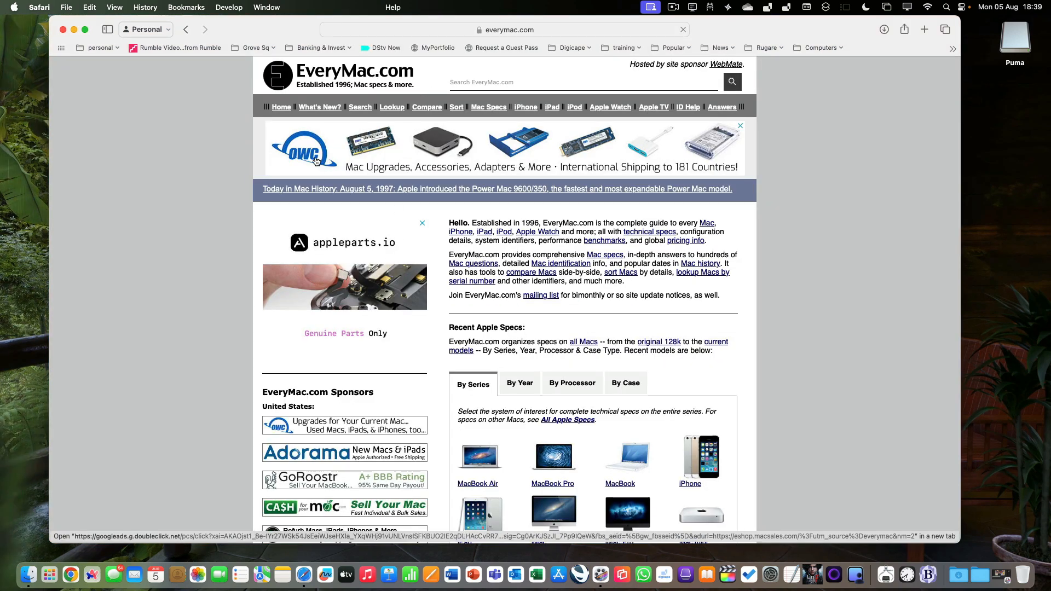
Open the macOS Sequoia compatibility article and scroll through its list of supported Macs
{"action": "left_click", "coordinate": [318, 109]}
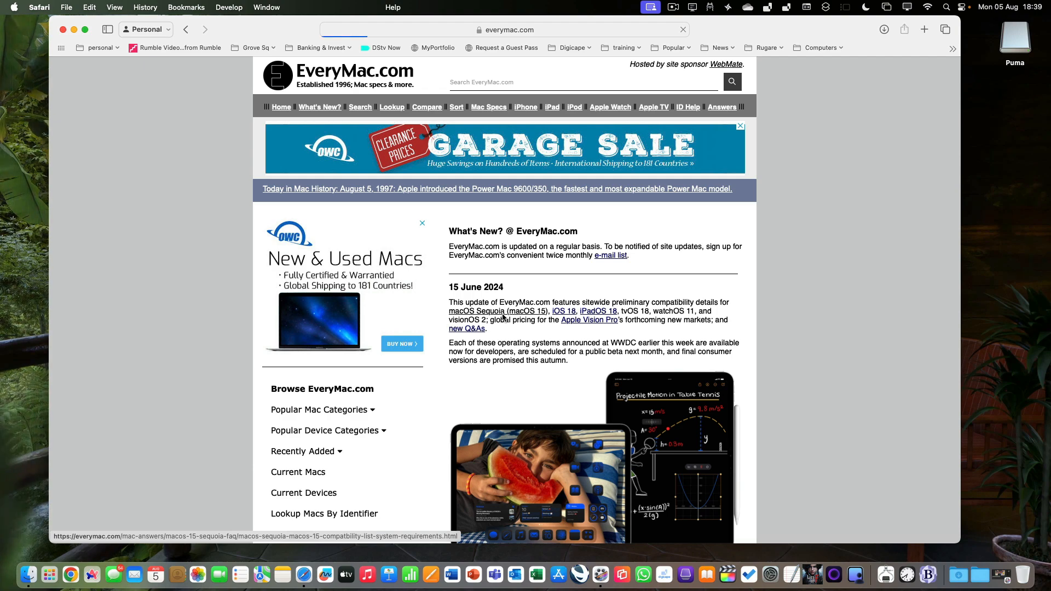
{"action": "scroll", "coordinate": [503, 317], "scroll_direction": "down", "scroll_amount": 15}
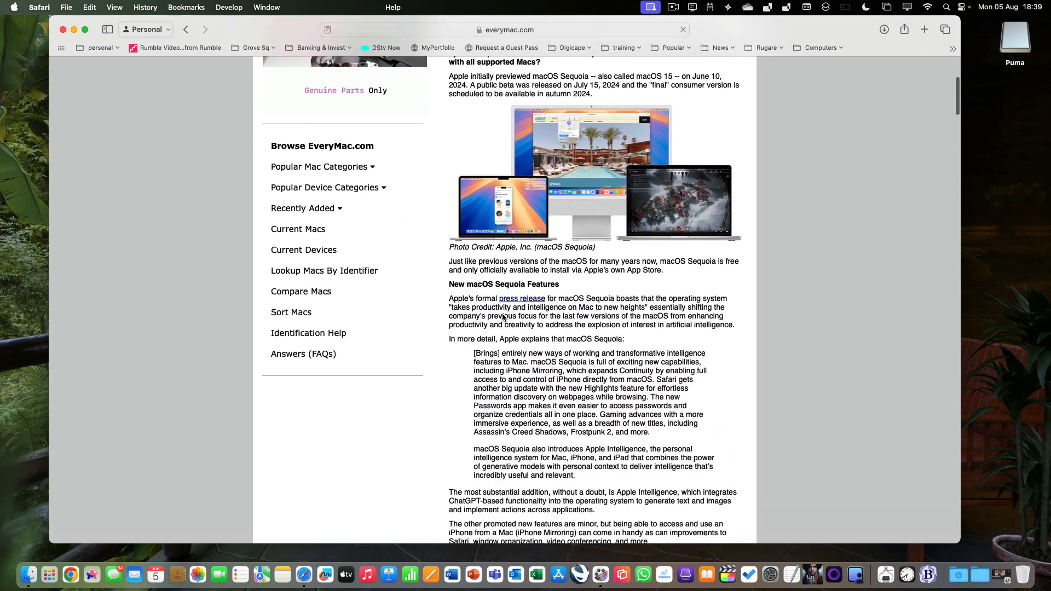
{"action": "scroll", "coordinate": [502, 316], "scroll_direction": "down", "scroll_amount": 5}
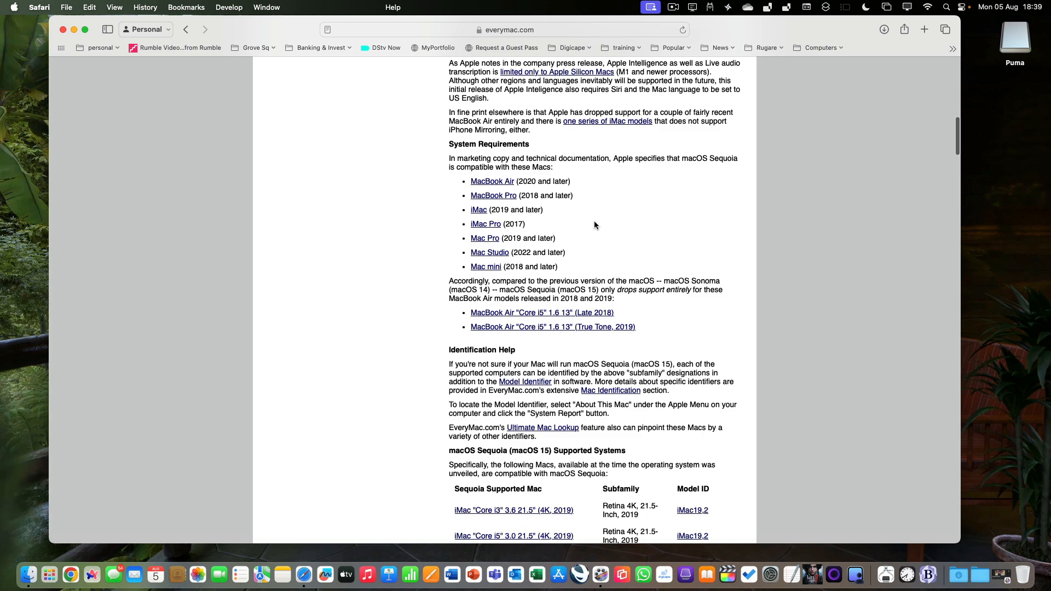
{"action": "scroll", "coordinate": [594, 223], "scroll_direction": "down", "scroll_amount": 1}
{"action": "scroll", "coordinate": [595, 224], "scroll_direction": "down", "scroll_amount": 8}
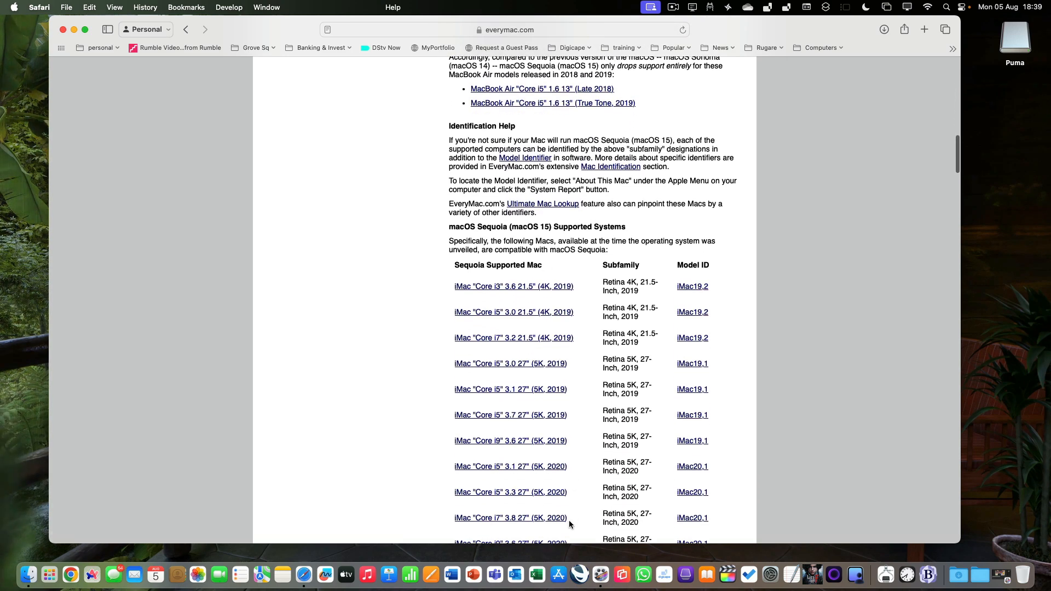
{"action": "scroll", "coordinate": [569, 521], "scroll_direction": "down", "scroll_amount": 2}
{"action": "scroll", "coordinate": [569, 521], "scroll_direction": "down", "scroll_amount": 3}
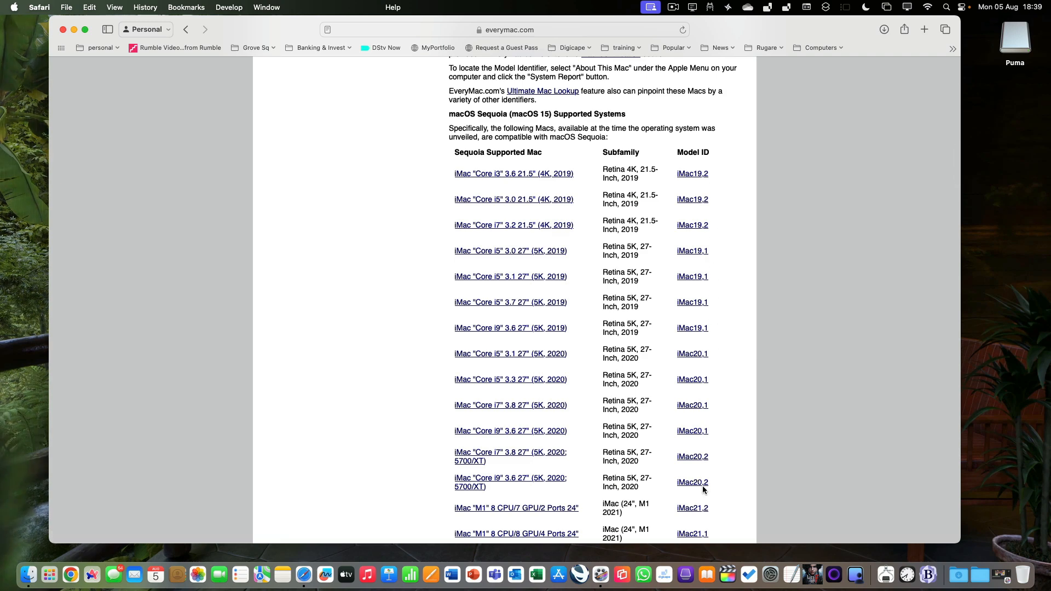
{"action": "scroll", "coordinate": [704, 488], "scroll_direction": "down", "scroll_amount": 1}
{"action": "scroll", "coordinate": [702, 487], "scroll_direction": "down", "scroll_amount": 10}
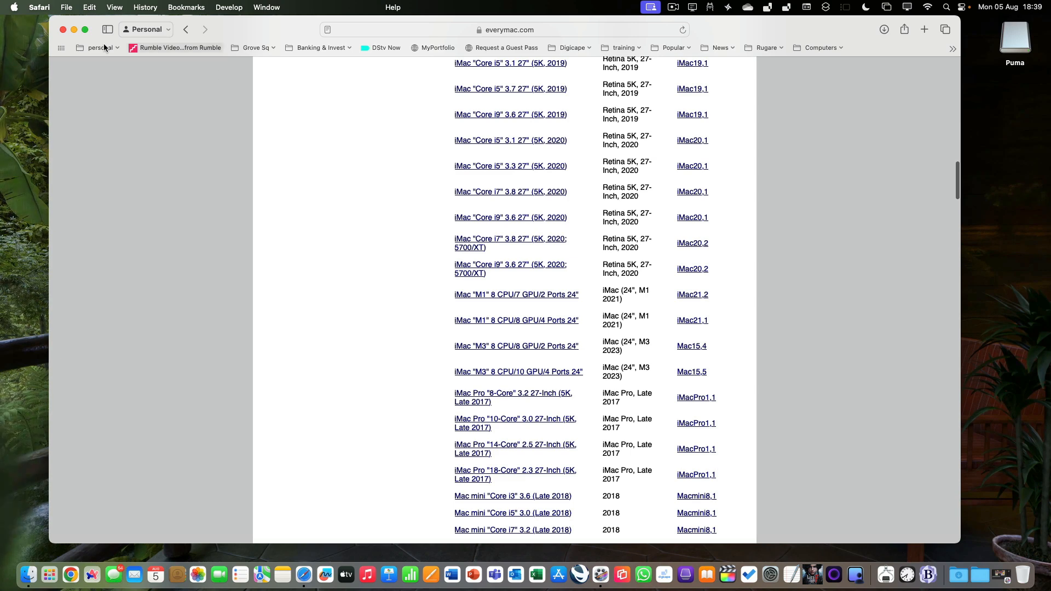
View this Mac's hardware overview through System Settings' About page and System Report, closing both windows
{"action": "left_click", "coordinate": [13, 7]}
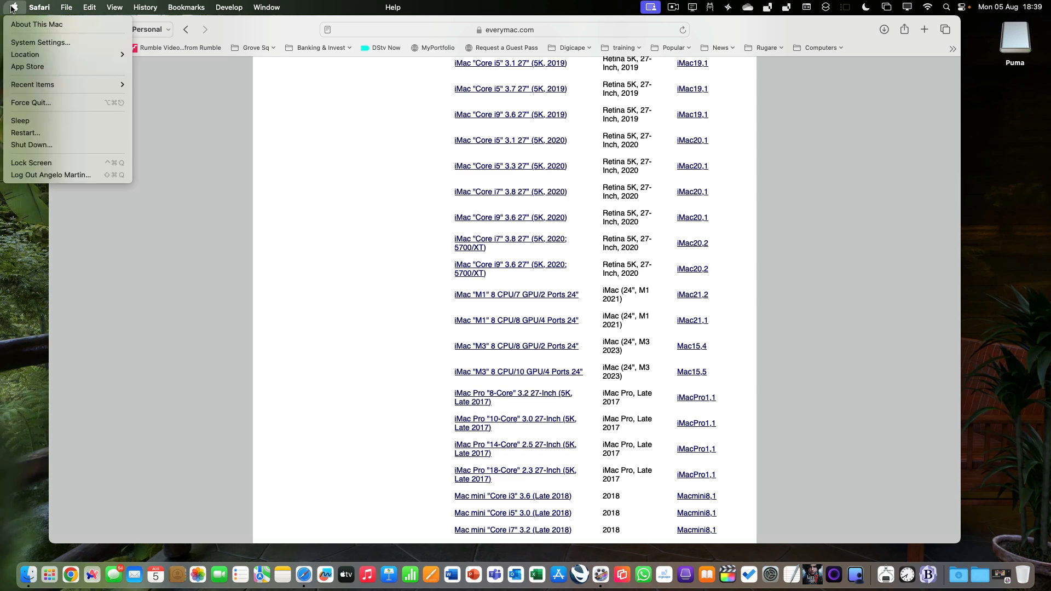
{"action": "left_click", "coordinate": [14, 43]}
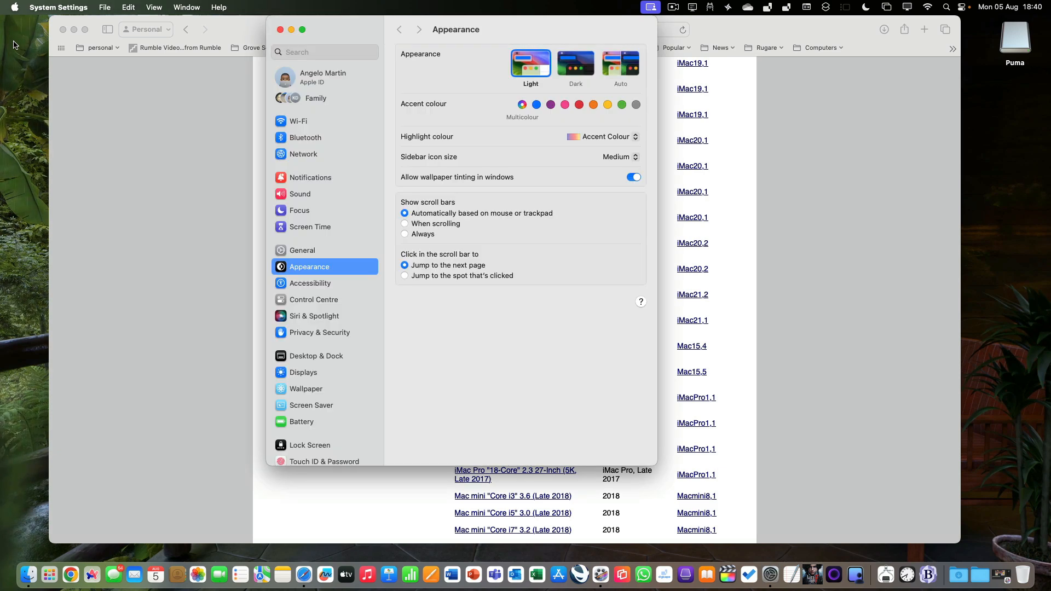
{"action": "left_click", "coordinate": [303, 252]}
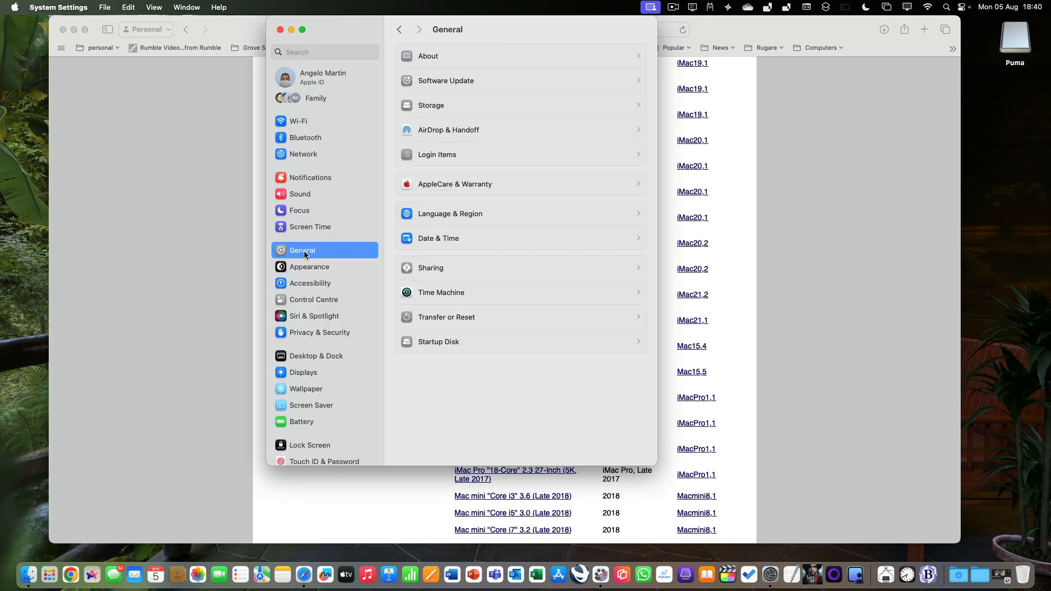
{"action": "left_click", "coordinate": [503, 61]}
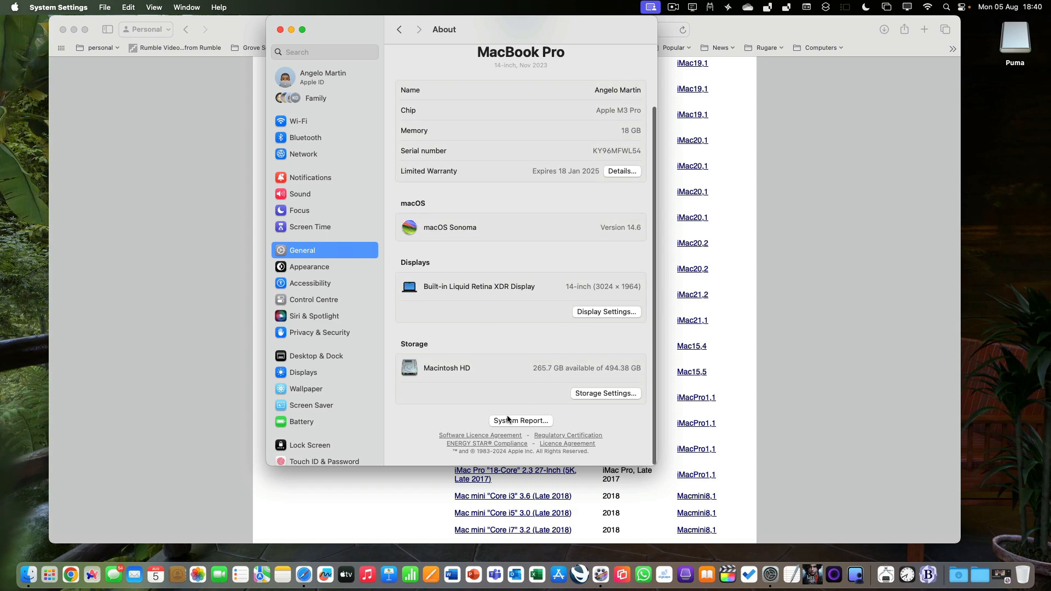
{"action": "left_click", "coordinate": [515, 419]}
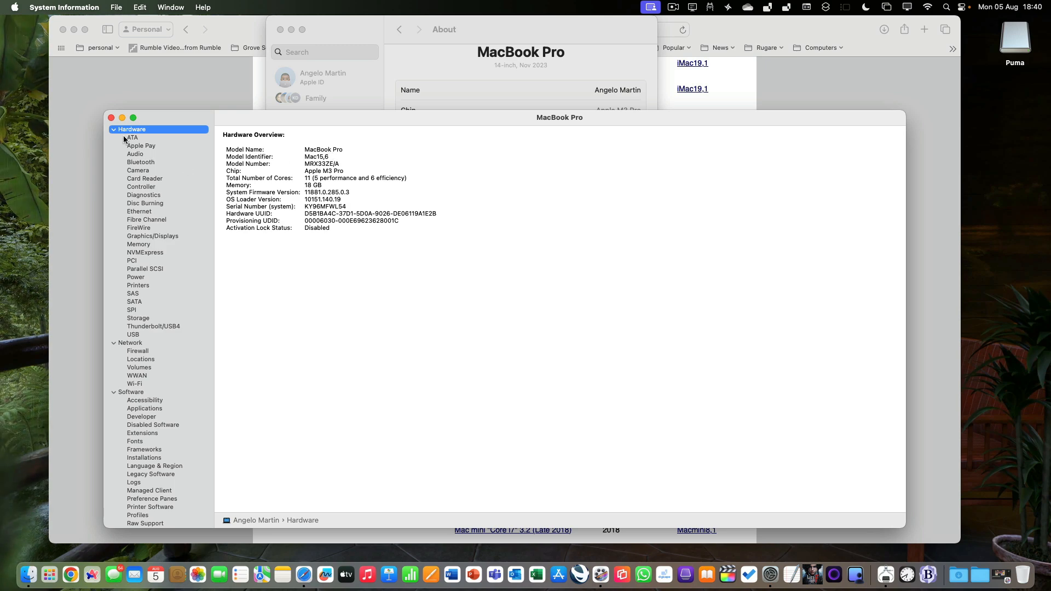
{"action": "left_click", "coordinate": [111, 119]}
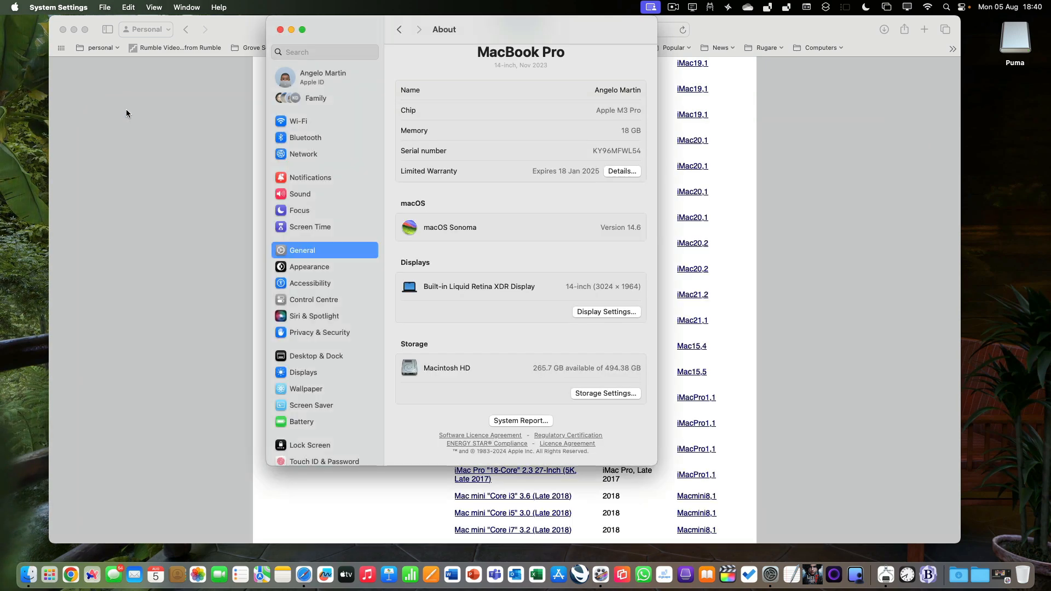
{"action": "left_click", "coordinate": [279, 30]}
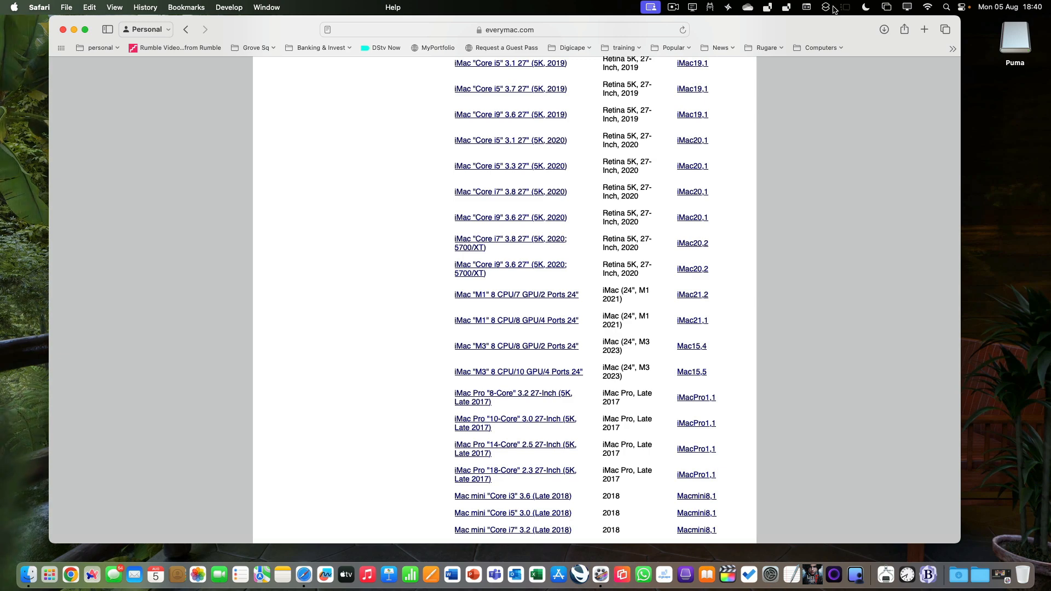
Show the Keyboard Viewer from the input menu
{"action": "left_click", "coordinate": [806, 7]}
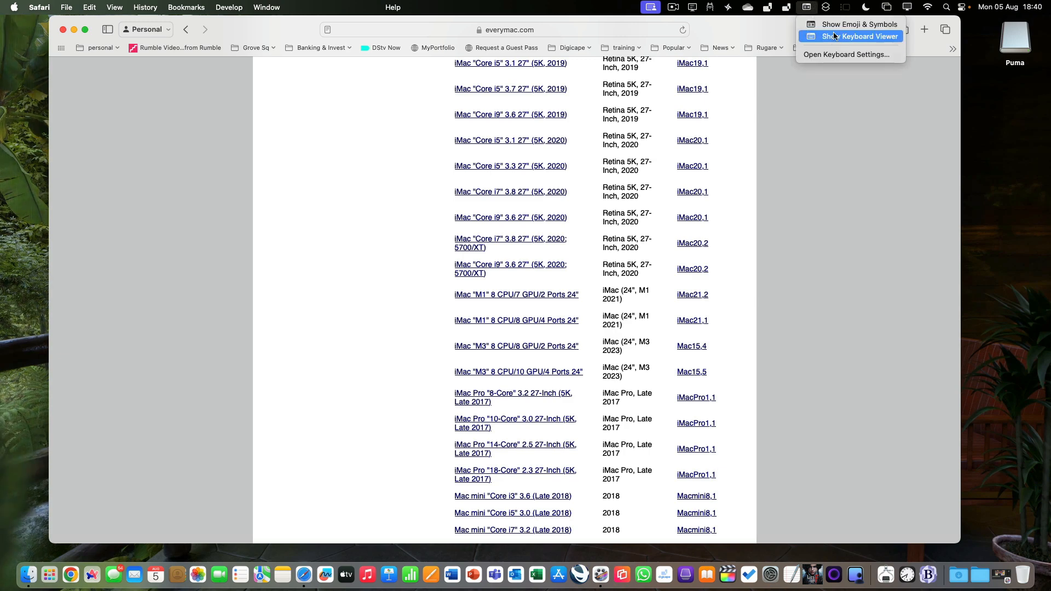
{"action": "left_click", "coordinate": [834, 37]}
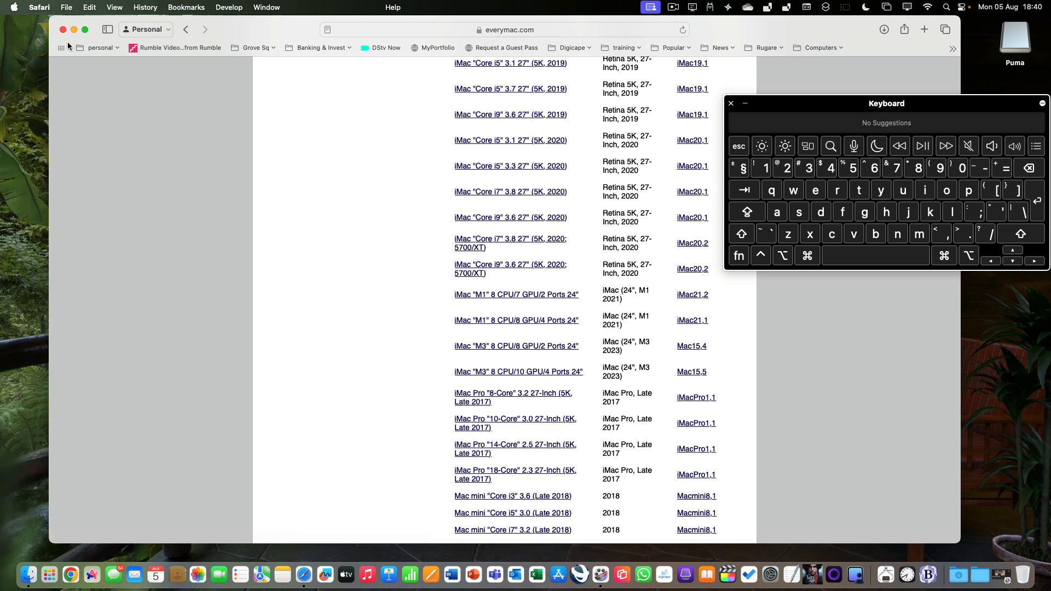
Open System Information directly from the Apple menu's alternate item, and close it along with the Keyboard Viewer
{"action": "left_click", "coordinate": [15, 8]}
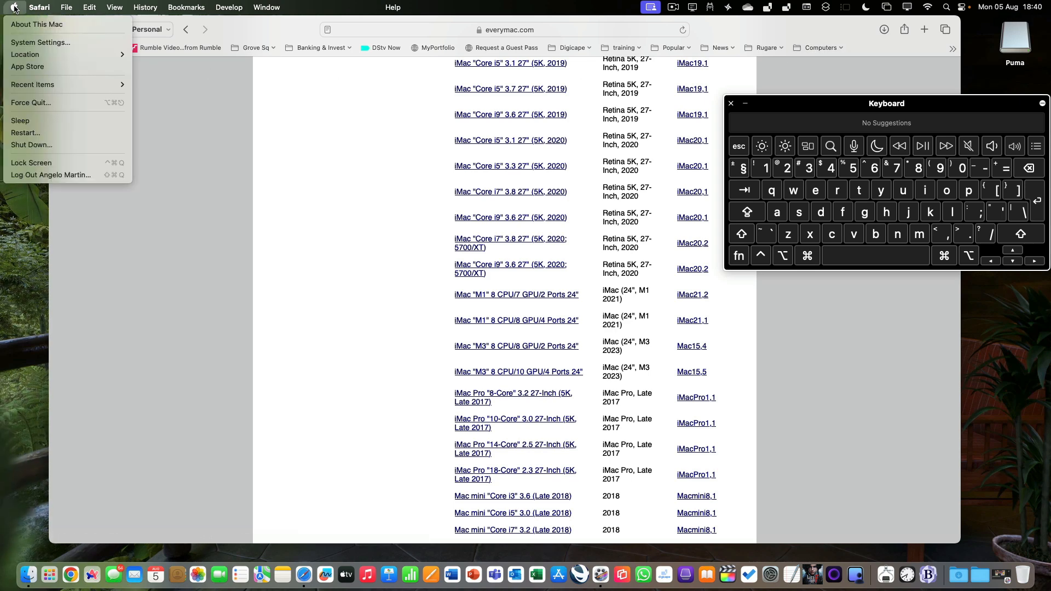
{"action": "left_click", "coordinate": [14, 8]}
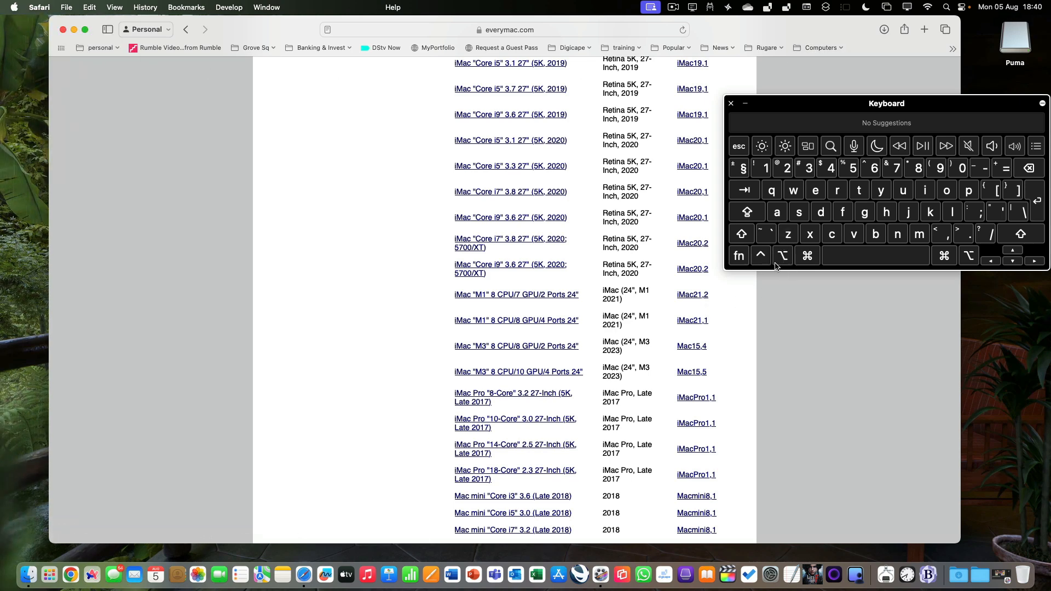
{"action": "left_click", "coordinate": [15, 8]}
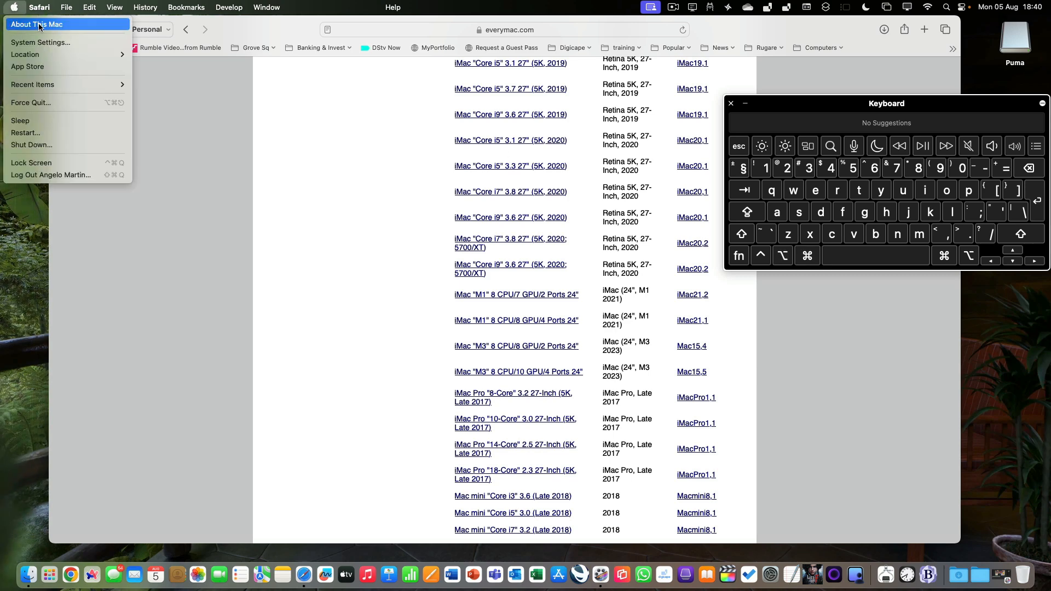
{"action": "key", "text": "alt"}
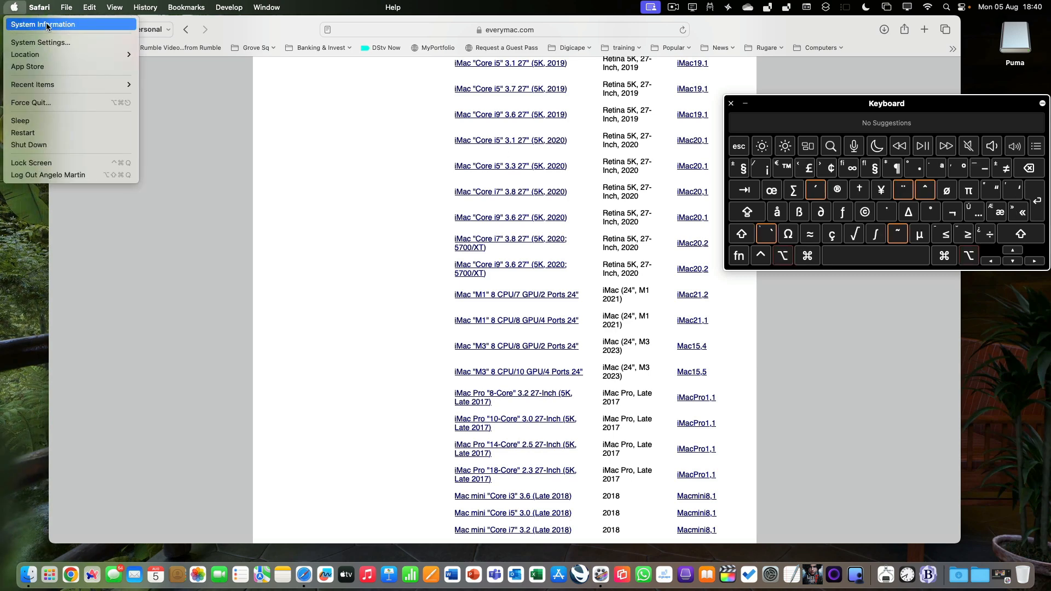
{"action": "left_click", "coordinate": [46, 25]}
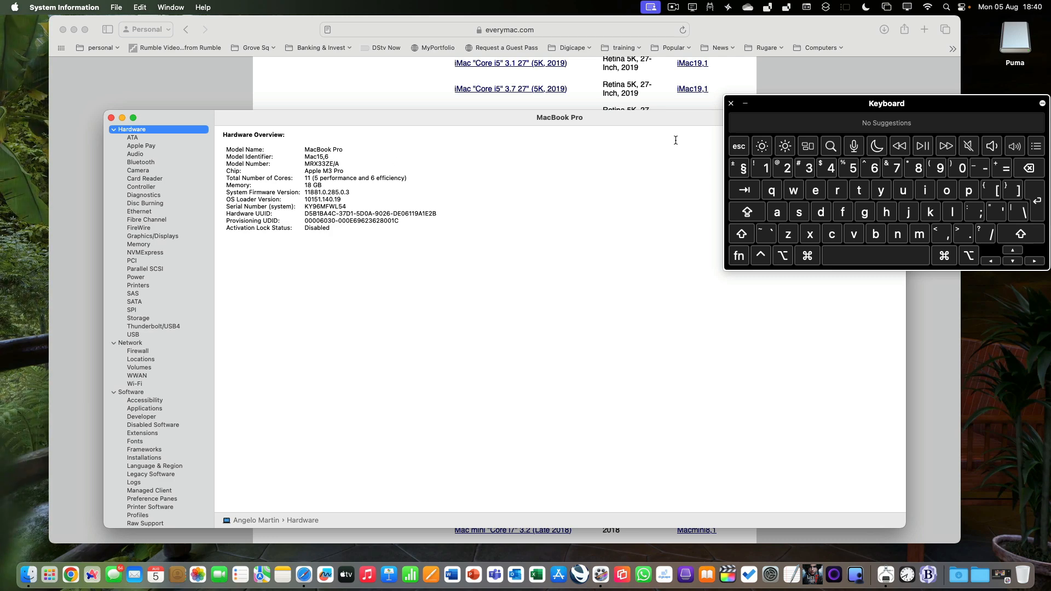
{"action": "left_click", "coordinate": [731, 104]}
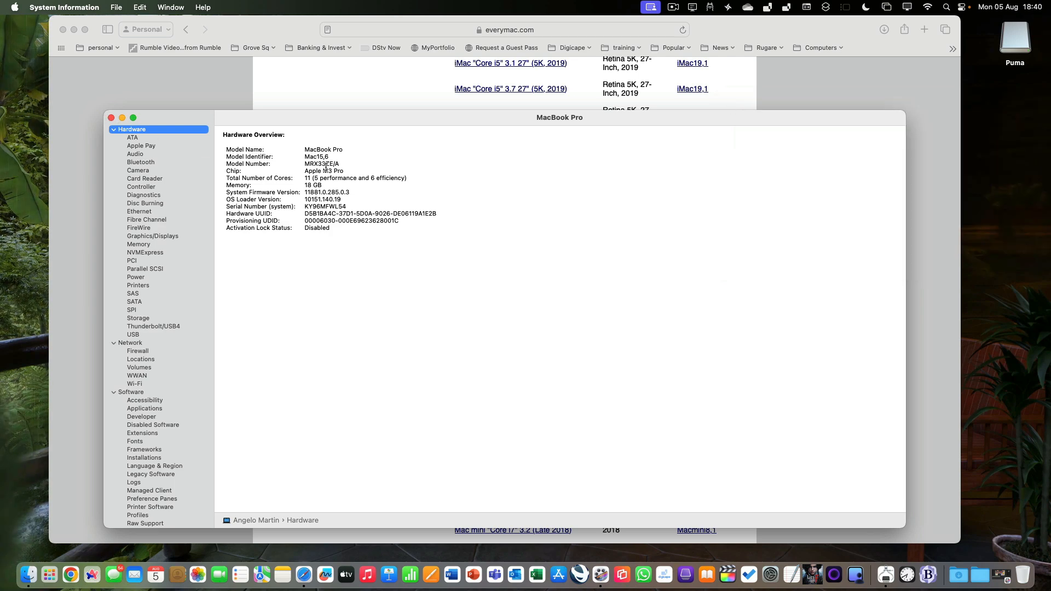
{"action": "left_click", "coordinate": [111, 119]}
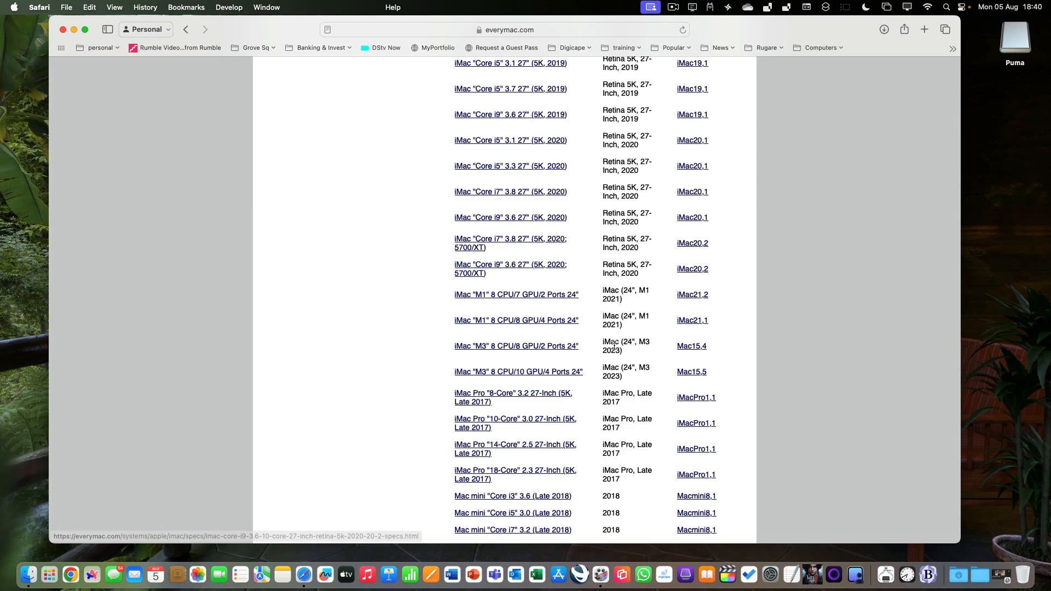
Scroll the supported Mac list down to the MacBook Pro M3 Pro models
{"action": "scroll", "coordinate": [614, 346], "scroll_direction": "down", "scroll_amount": 5}
{"action": "scroll", "coordinate": [614, 346], "scroll_direction": "down", "scroll_amount": 20}
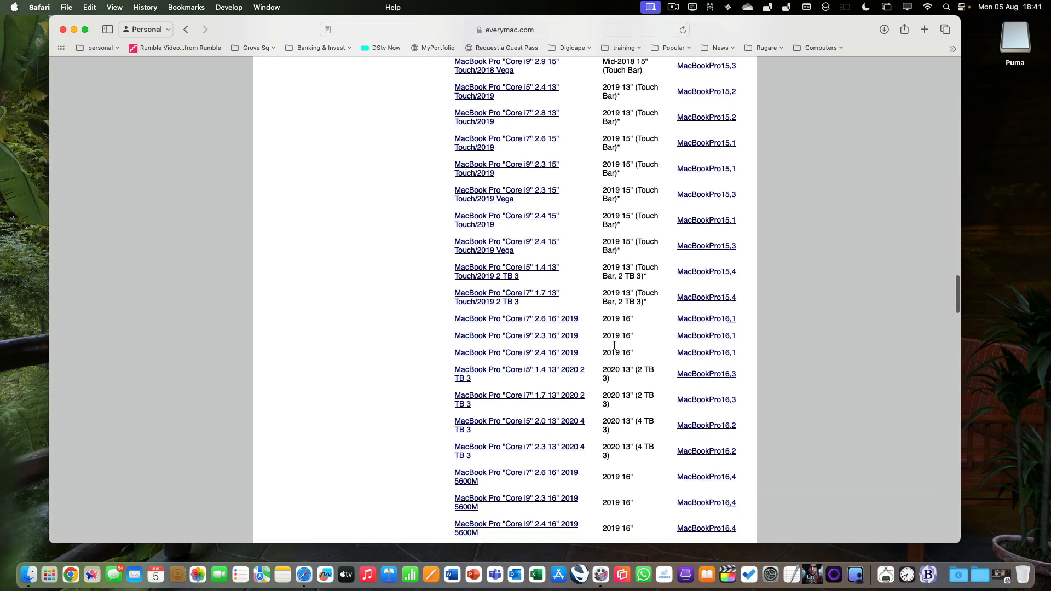
{"action": "scroll", "coordinate": [614, 346], "scroll_direction": "down", "scroll_amount": 20}
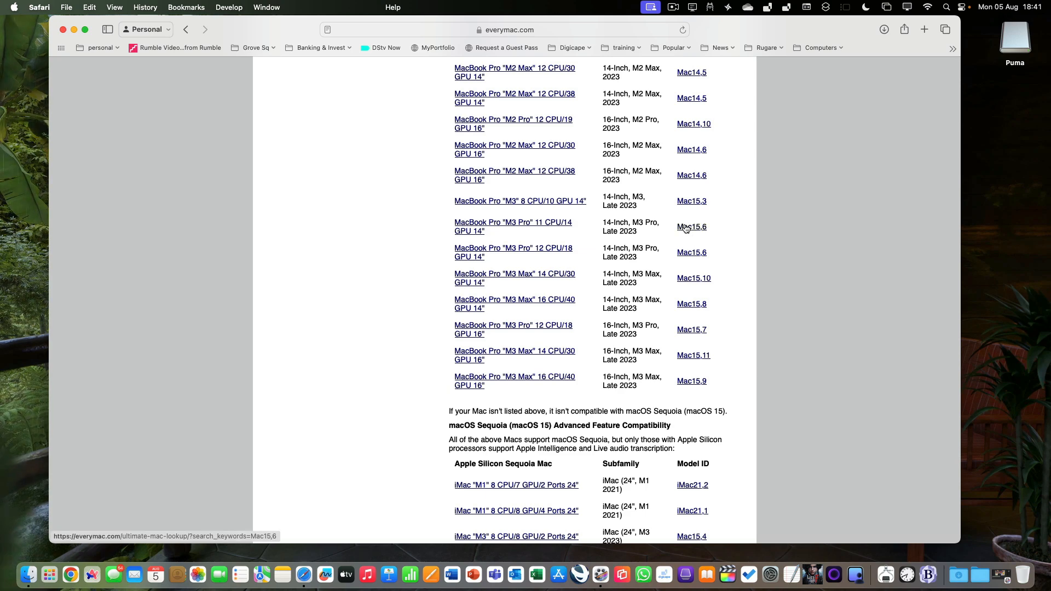
Go to roaringapps.com from the address bar
{"action": "left_click", "coordinate": [561, 31]}
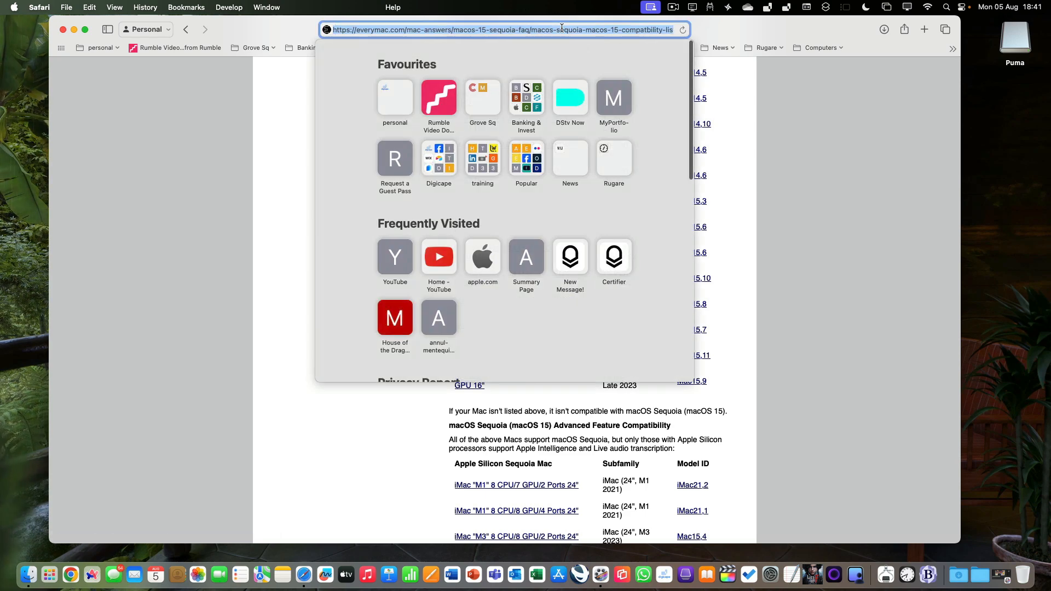
{"action": "type", "text": "ro"}
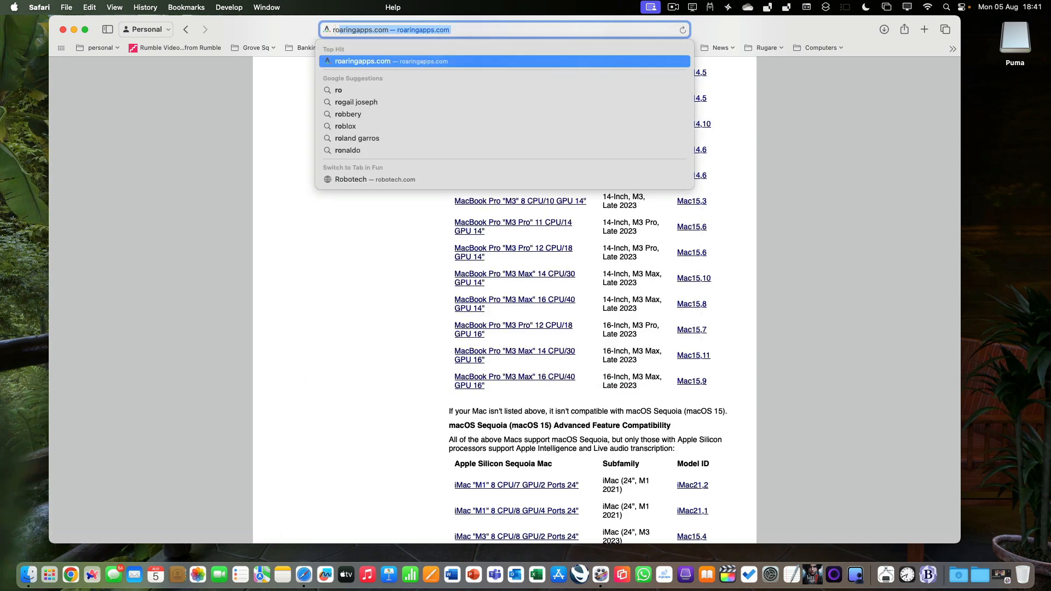
{"action": "key", "text": "Return"}
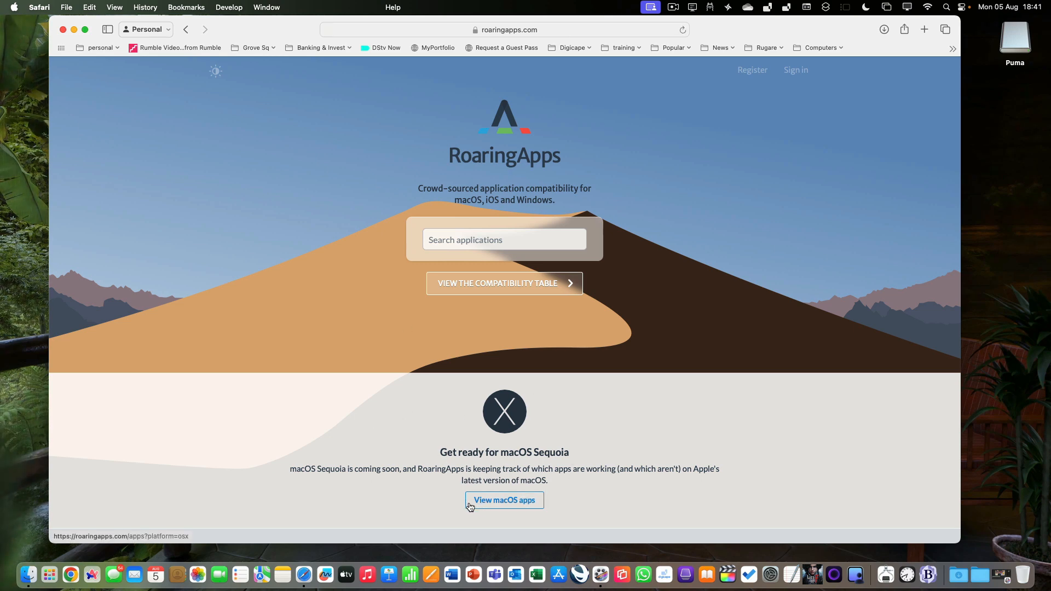
Open the macOS apps compatibility table
{"action": "left_click", "coordinate": [514, 508]}
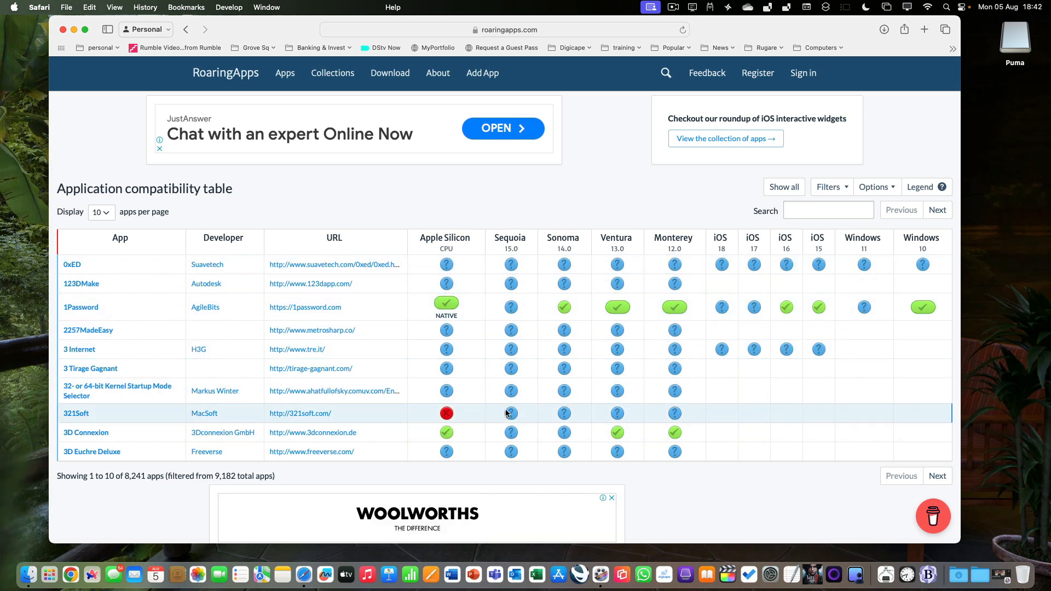
{"action": "mouse_move", "coordinate": [506, 413]}
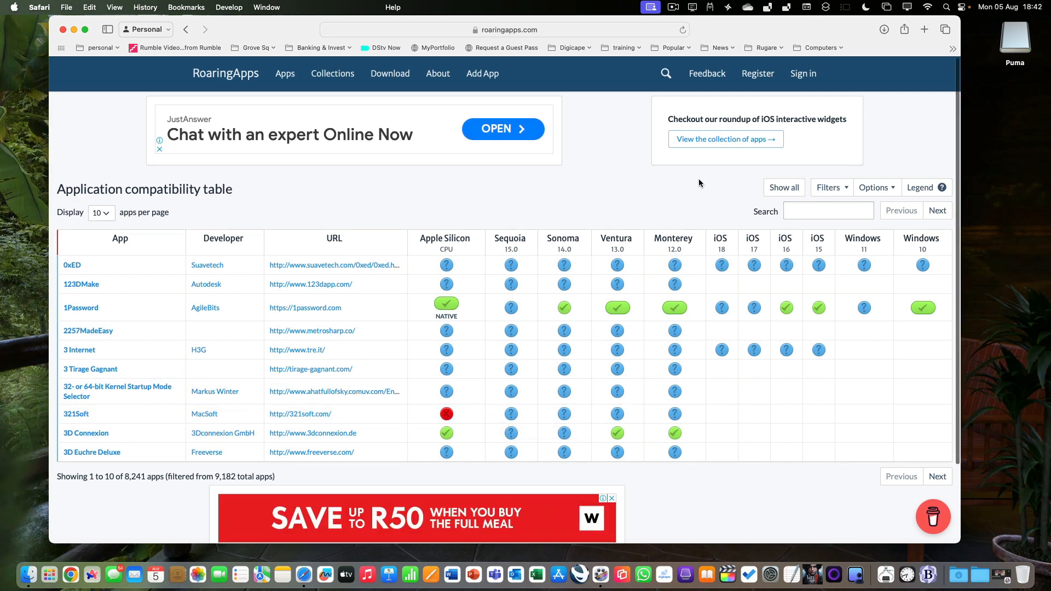
Filter the compatibility table to show only Sequoia applications with the status Works fine
{"action": "left_click", "coordinate": [847, 188]}
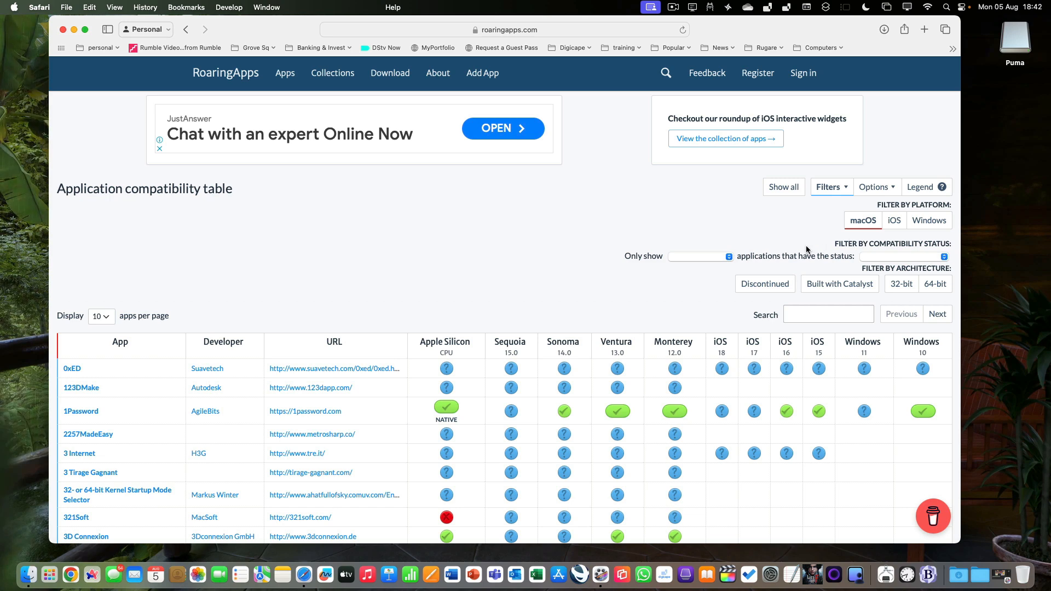
{"action": "left_click", "coordinate": [728, 257]}
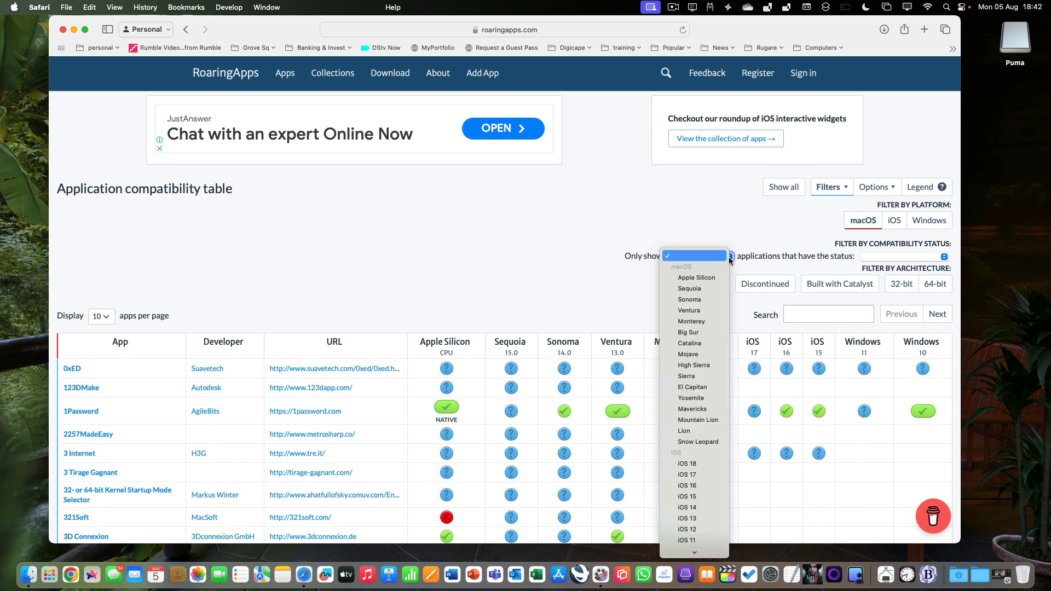
{"action": "left_click", "coordinate": [716, 291]}
{"action": "left_click", "coordinate": [929, 257]}
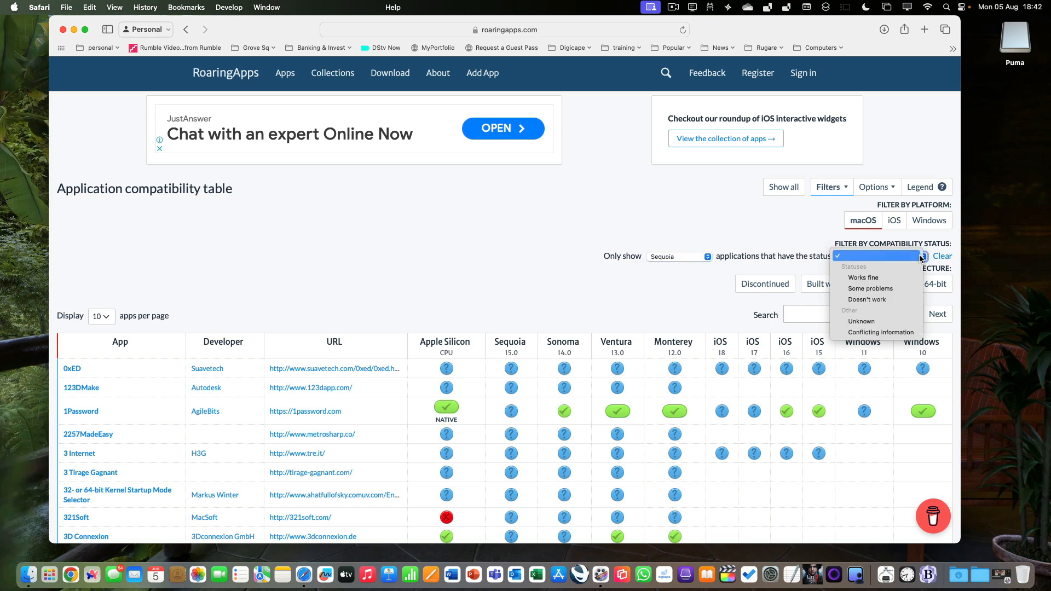
{"action": "left_click", "coordinate": [876, 278]}
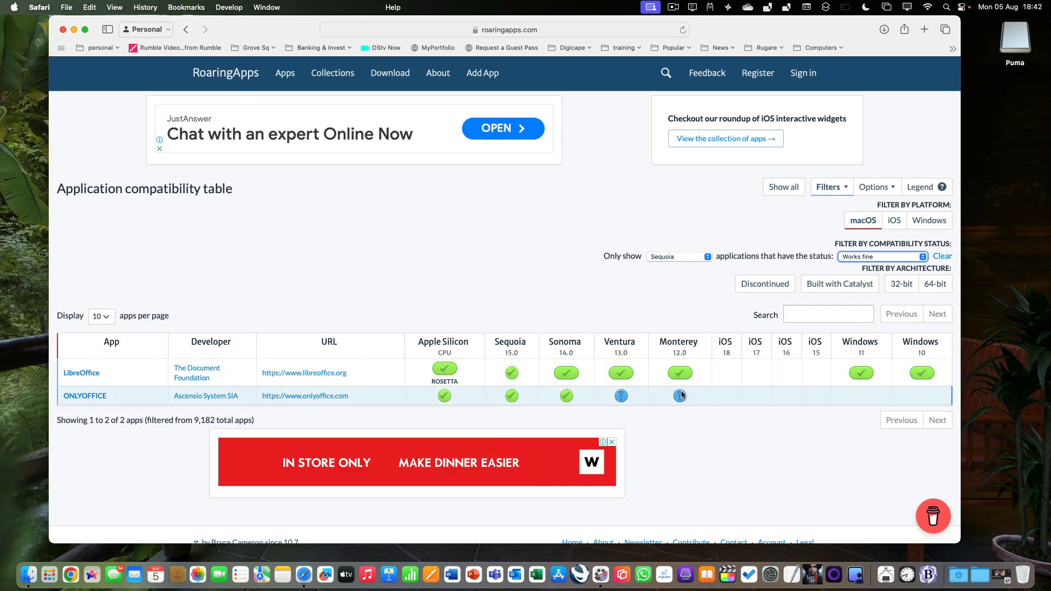
Search the compatibility table for screenflow
{"action": "left_click", "coordinate": [808, 316]}
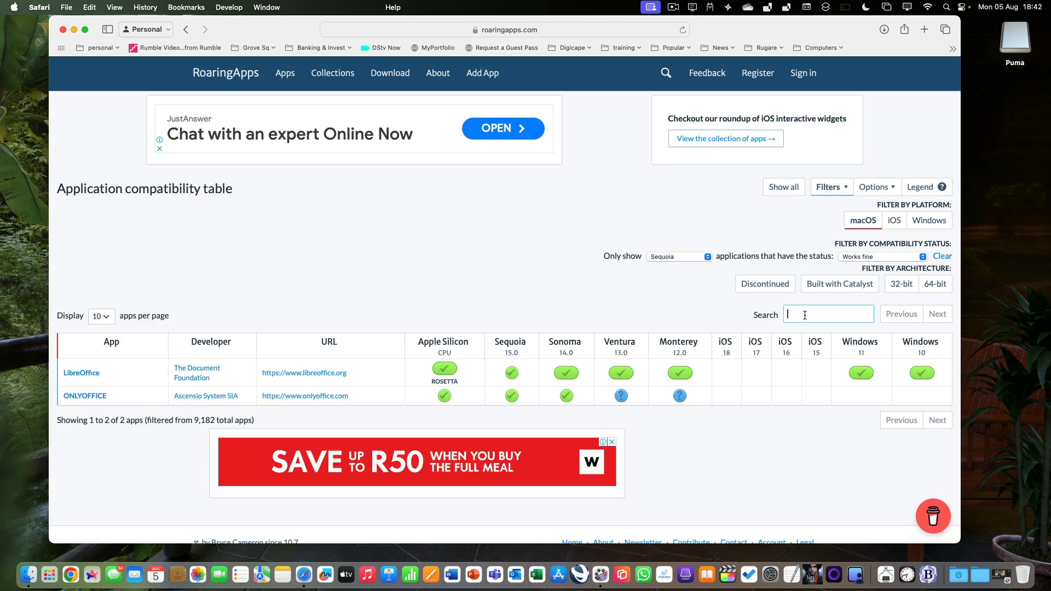
{"action": "type", "text": "scree"}
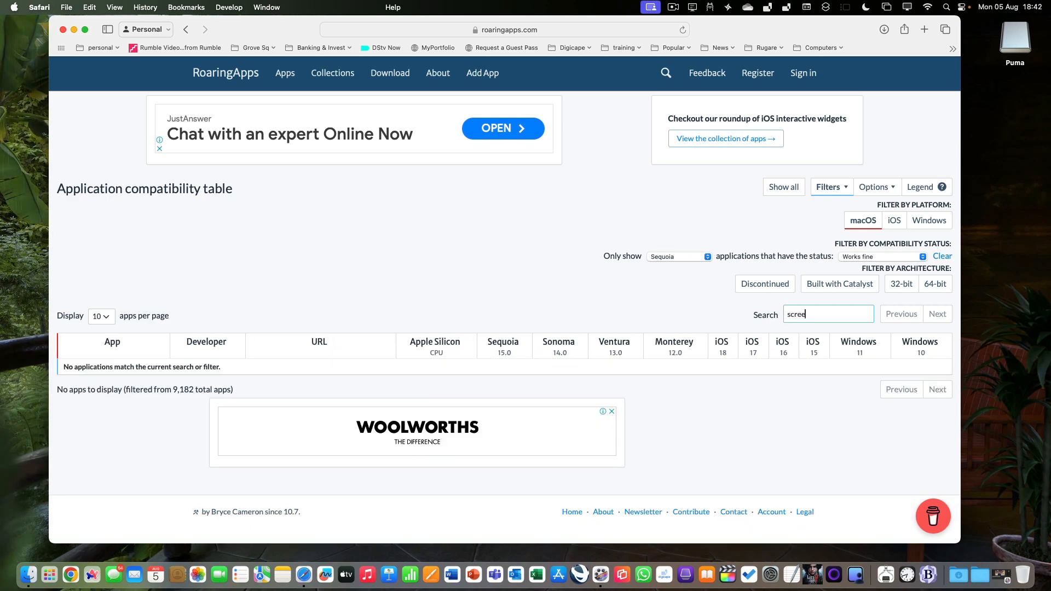
{"action": "type", "text": "n"}
{"action": "type", "text": "flow"}
Keep the status at Works fine, switch the platform filter to Apple Silicon, and quit Safari
{"action": "left_click", "coordinate": [912, 257]}
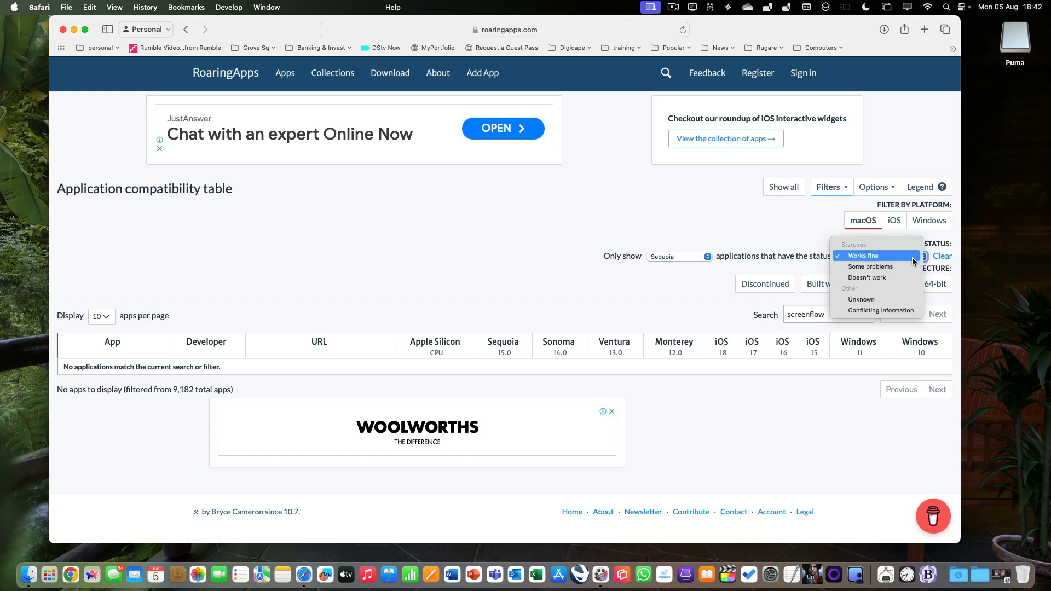
{"action": "left_click", "coordinate": [909, 257]}
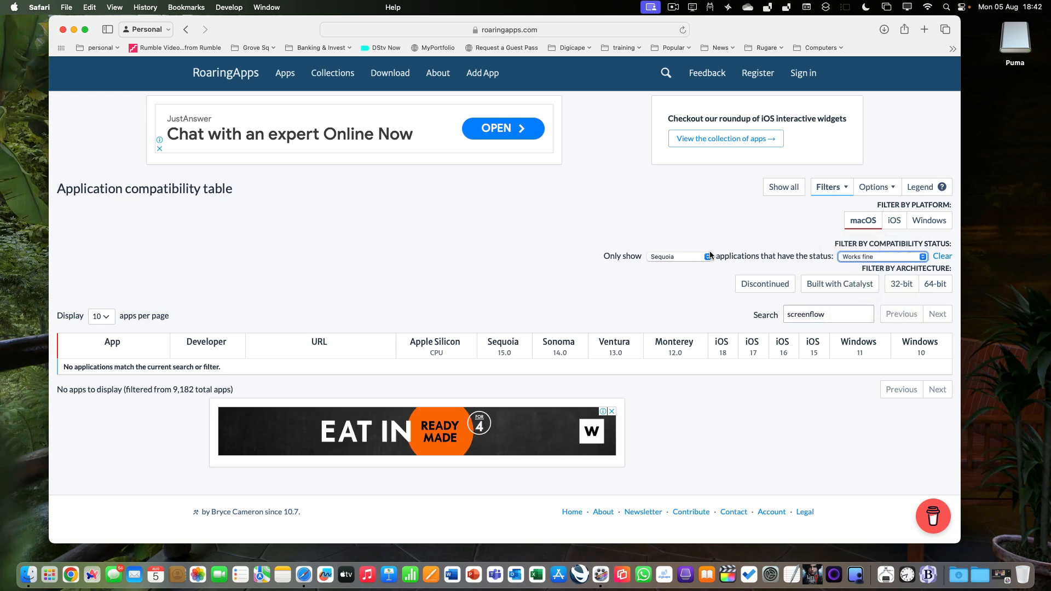
{"action": "left_click", "coordinate": [660, 252]}
{"action": "left_click", "coordinate": [698, 244]}
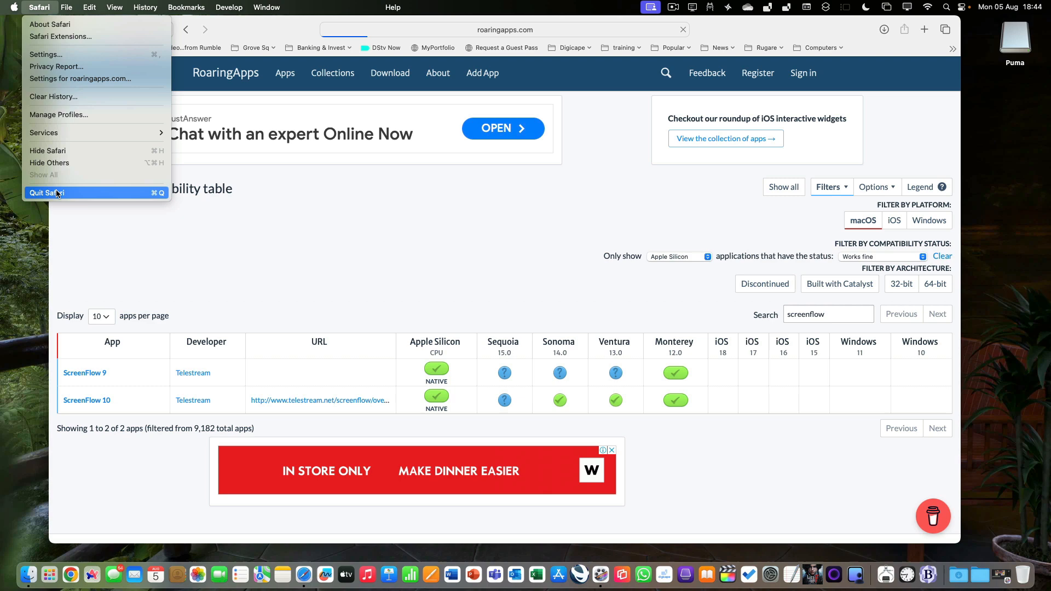
{"action": "left_click", "coordinate": [56, 192]}
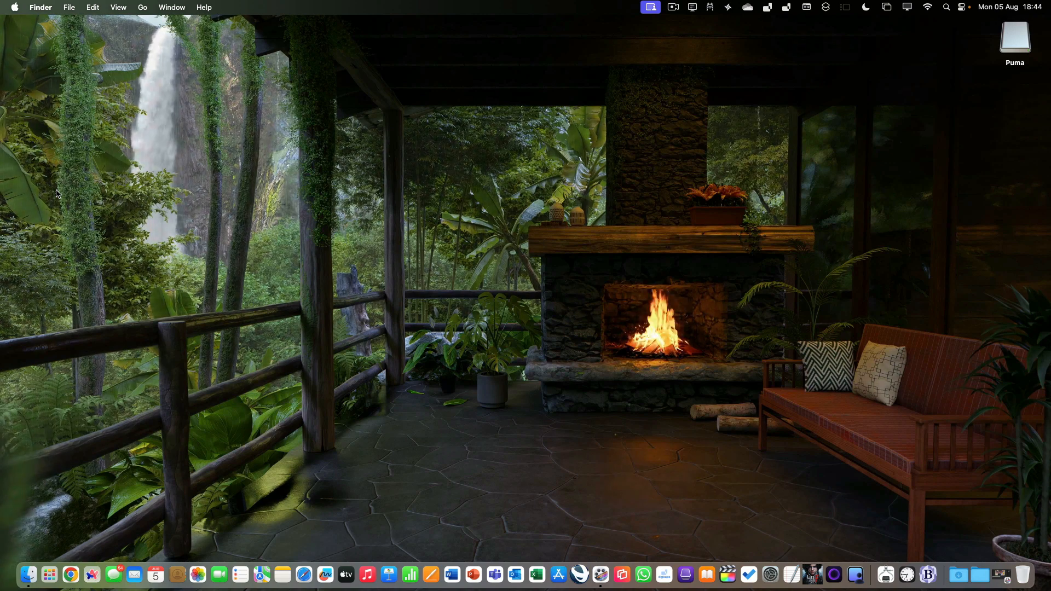
Open Software Update in System Settings' General section to check the macOS version, then close the window
{"action": "left_click", "coordinate": [15, 7]}
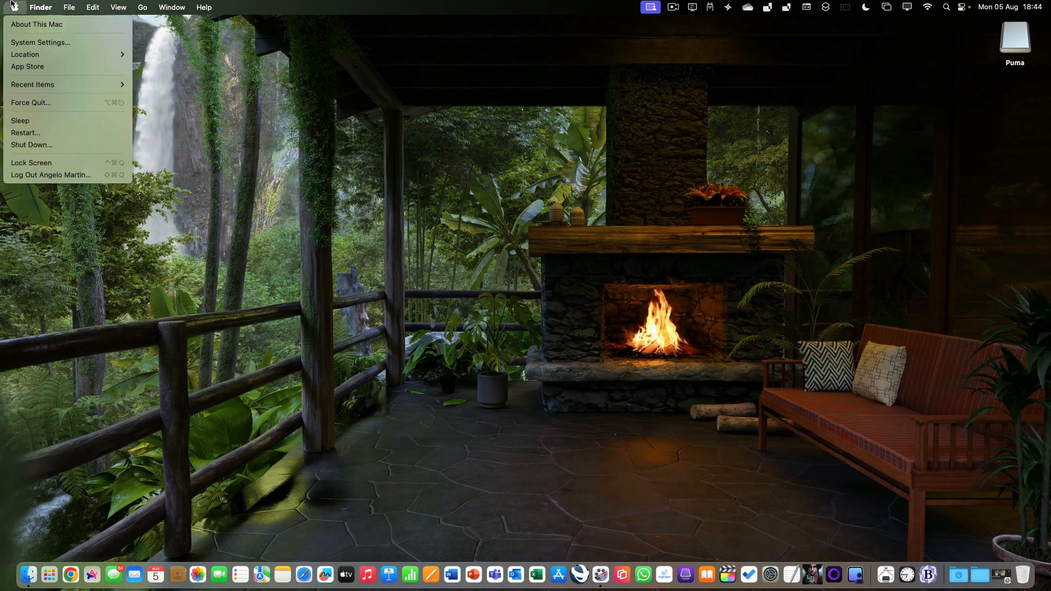
{"action": "left_click", "coordinate": [32, 42]}
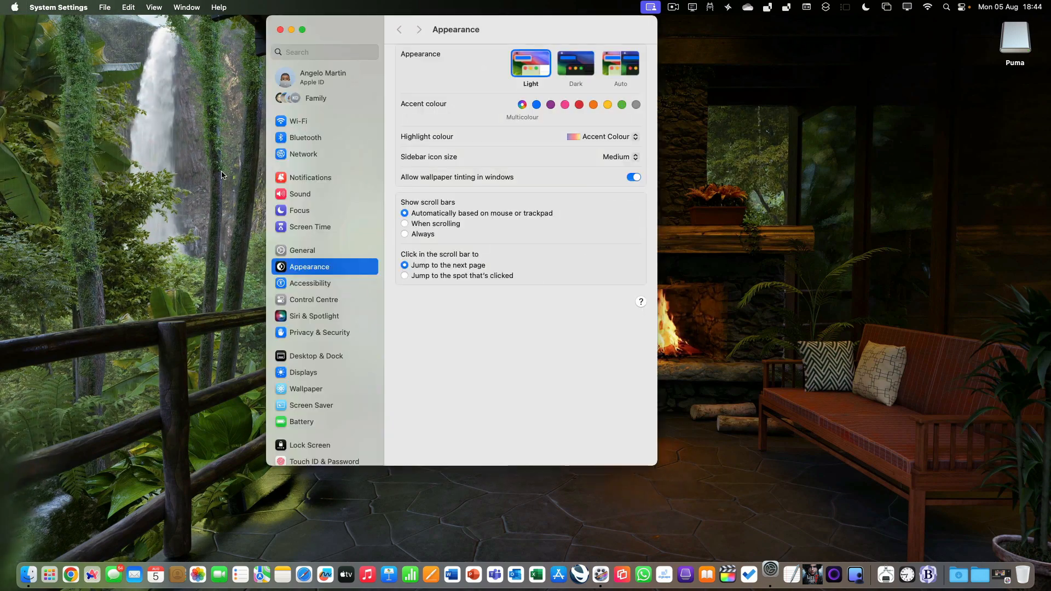
{"action": "left_click", "coordinate": [307, 253]}
{"action": "left_click", "coordinate": [444, 84]}
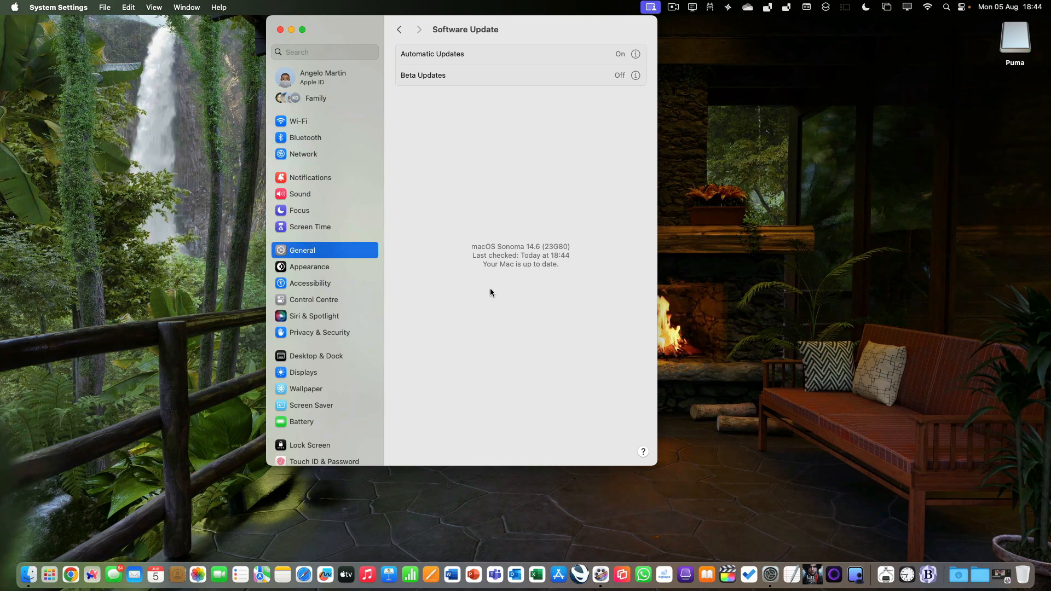
{"action": "left_click", "coordinate": [278, 32]}
Open the App Store, view its Updates page, and quit the App Store
{"action": "left_click", "coordinate": [3, 5]}
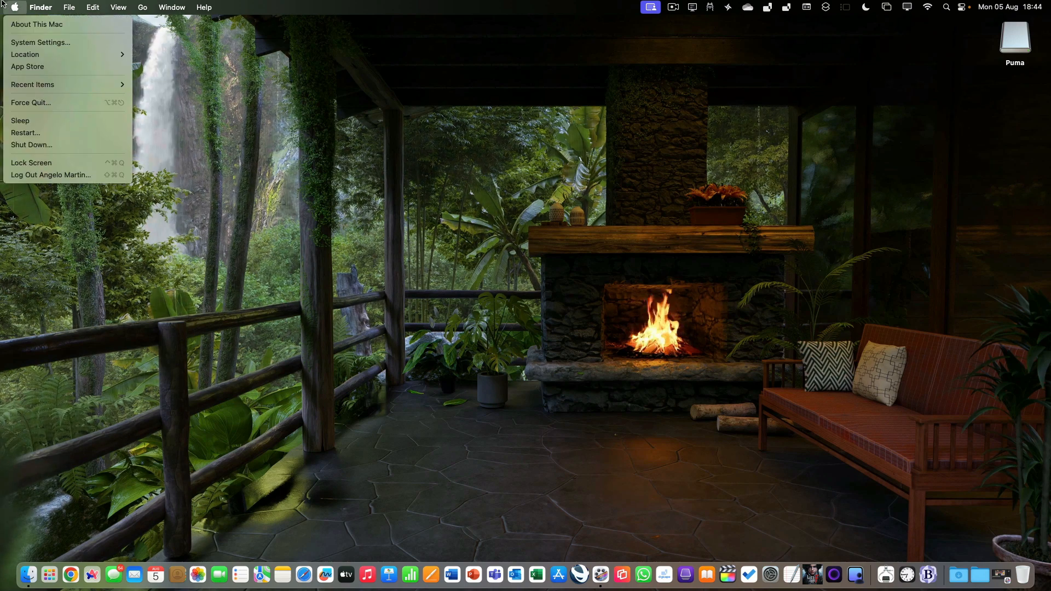
{"action": "left_click", "coordinate": [24, 67]}
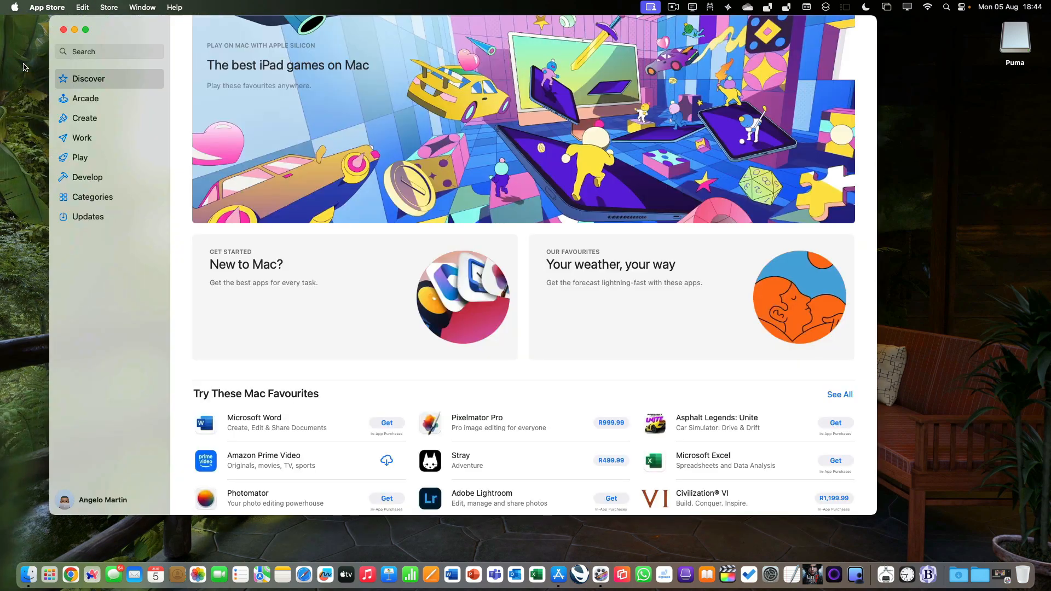
{"action": "left_click", "coordinate": [81, 218]}
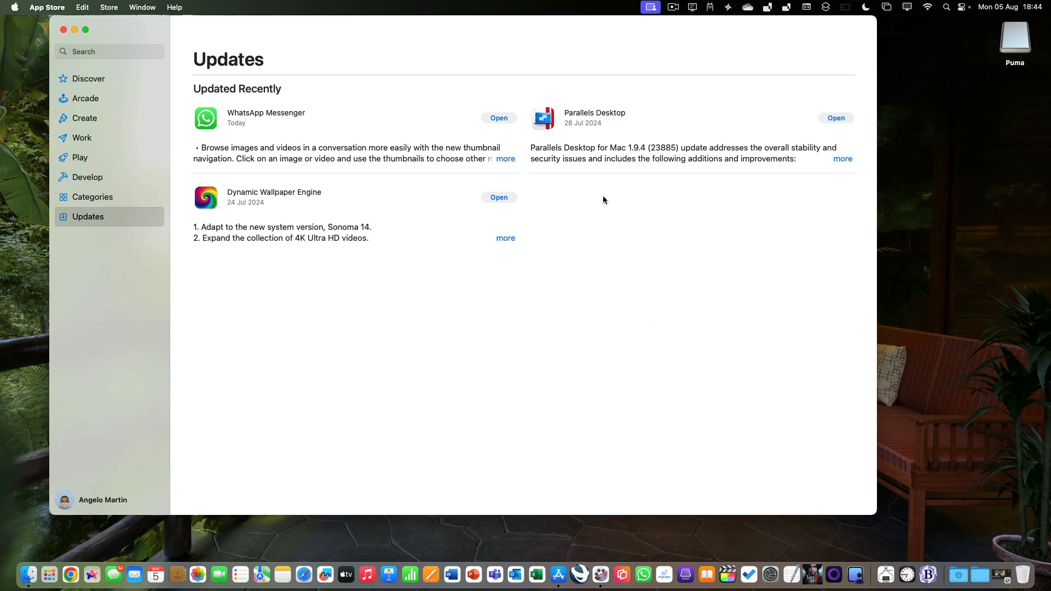
{"action": "left_click", "coordinate": [60, 7]}
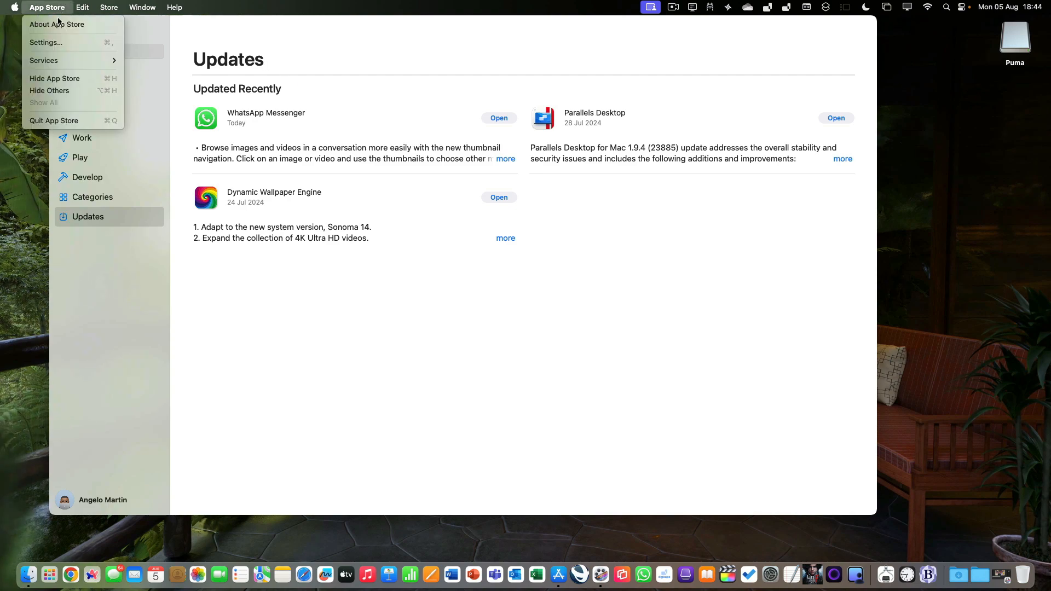
{"action": "left_click", "coordinate": [62, 120]}
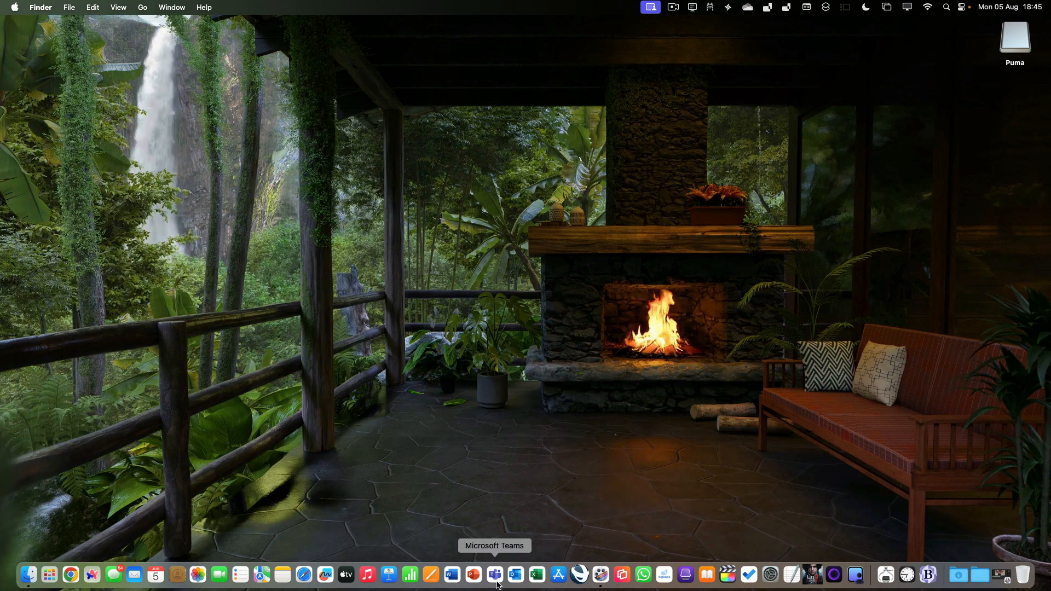
Open a blank Word document, run Check for Updates, and close the Microsoft AutoUpdate window
{"action": "left_click", "coordinate": [452, 575]}
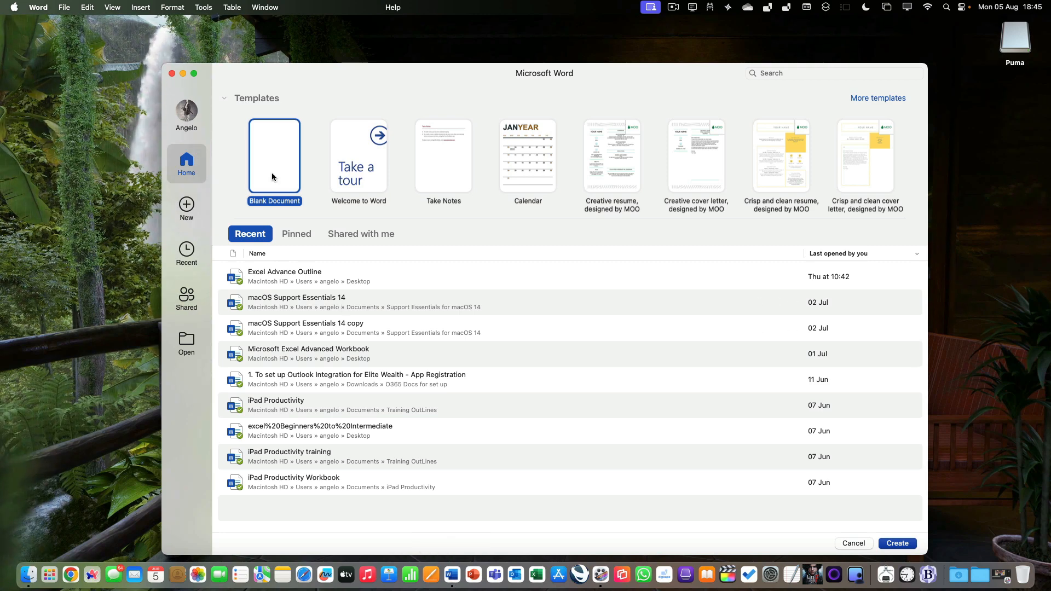
{"action": "double_click", "coordinate": [272, 172]}
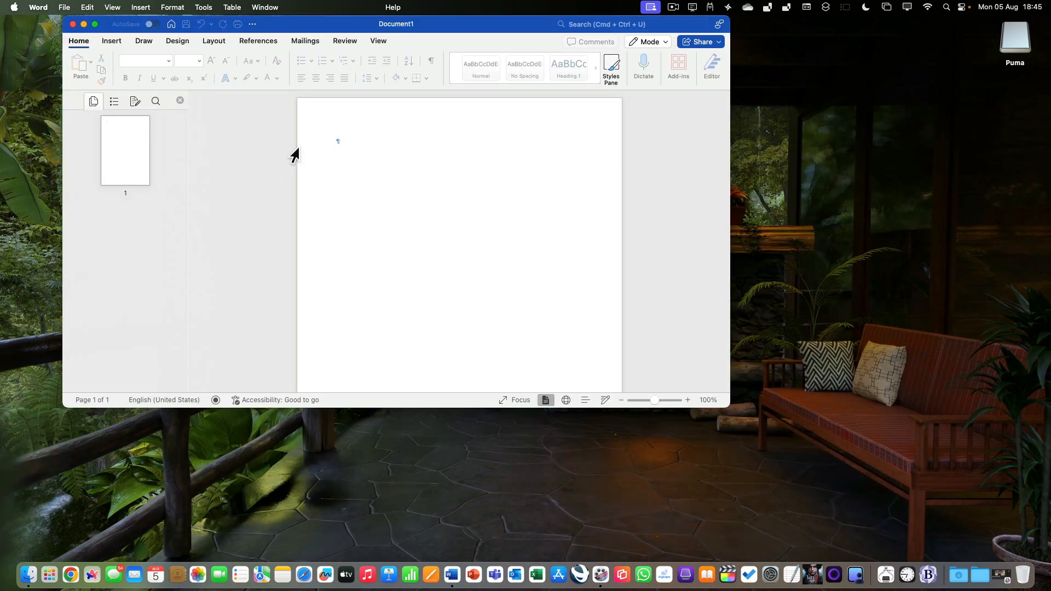
{"action": "left_click", "coordinate": [396, 7]}
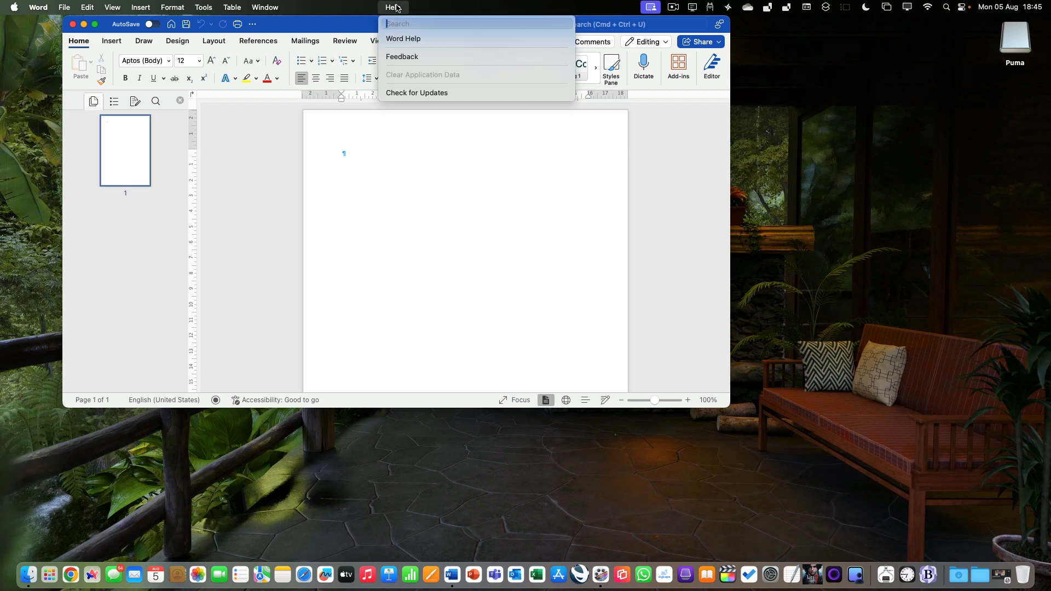
{"action": "left_click", "coordinate": [397, 93]}
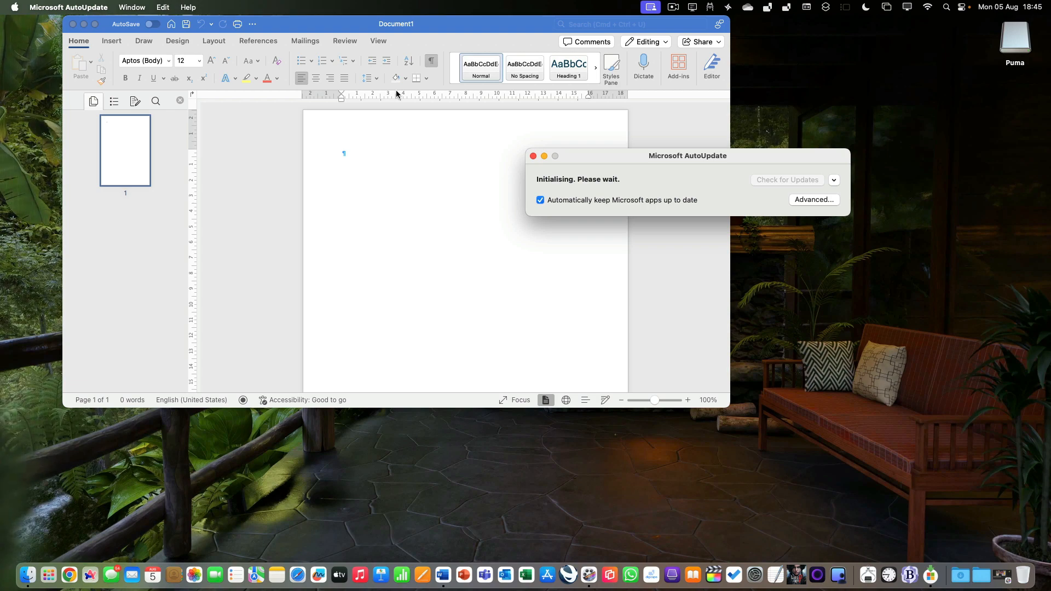
{"action": "left_click", "coordinate": [533, 156]}
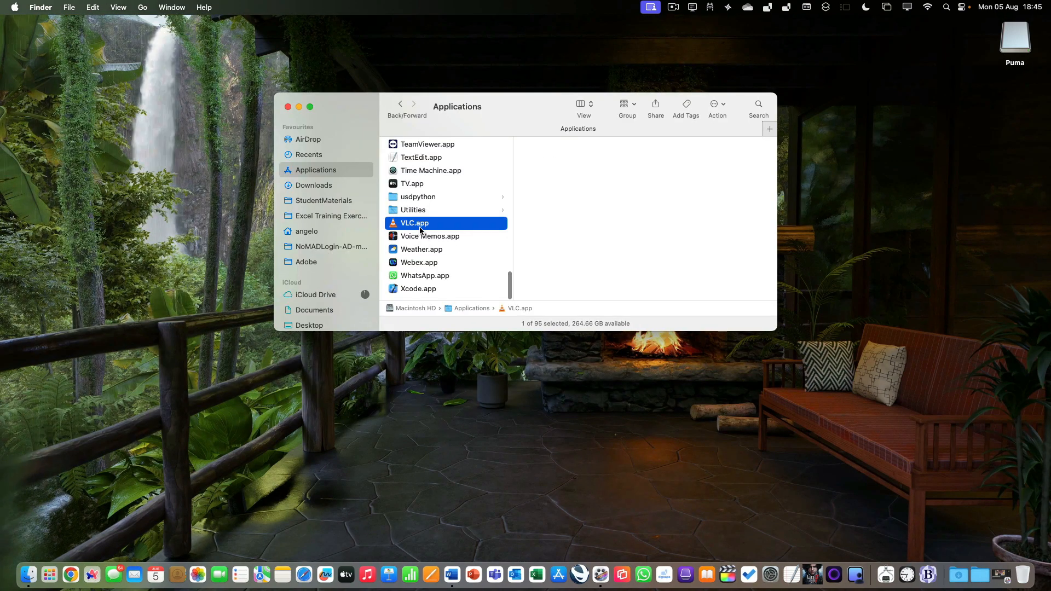
Launch VLC from Applications, inspect its application and Help menus for update options, and quit VLC
{"action": "double_click", "coordinate": [420, 230]}
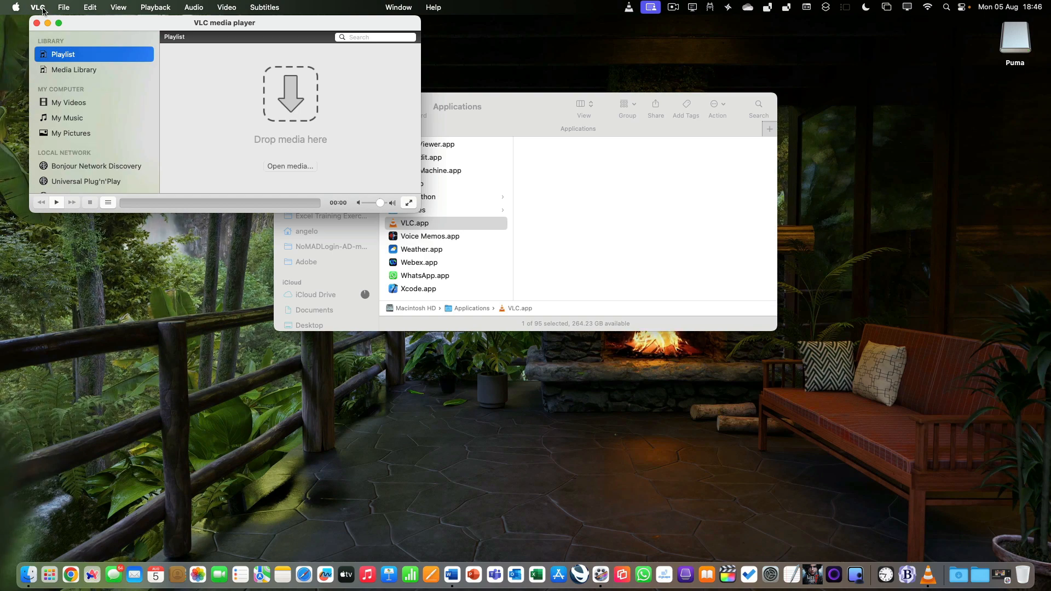
{"action": "left_click", "coordinate": [38, 7]}
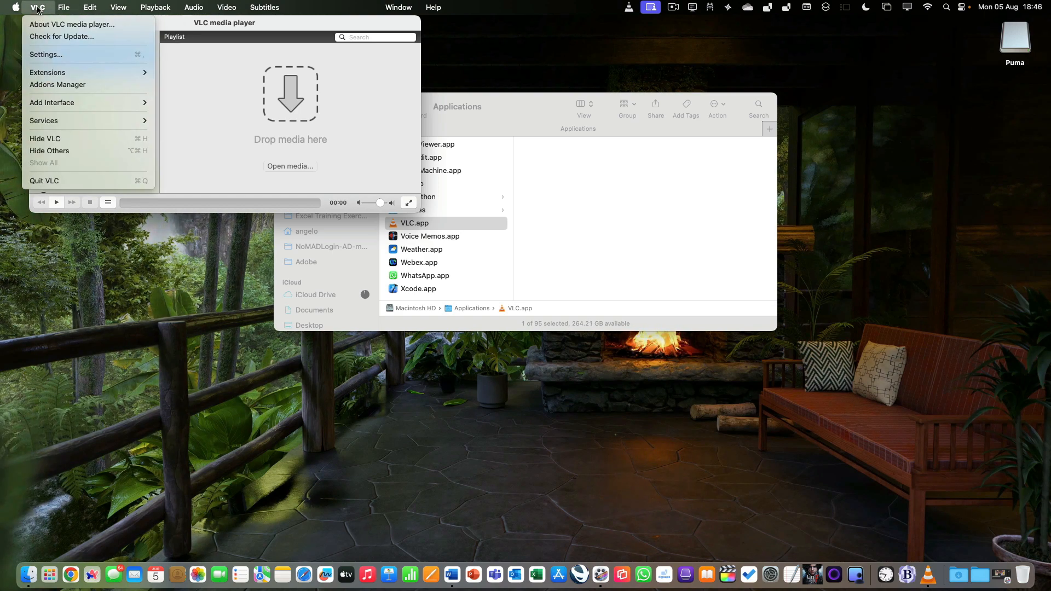
{"action": "mouse_move", "coordinate": [445, 11]}
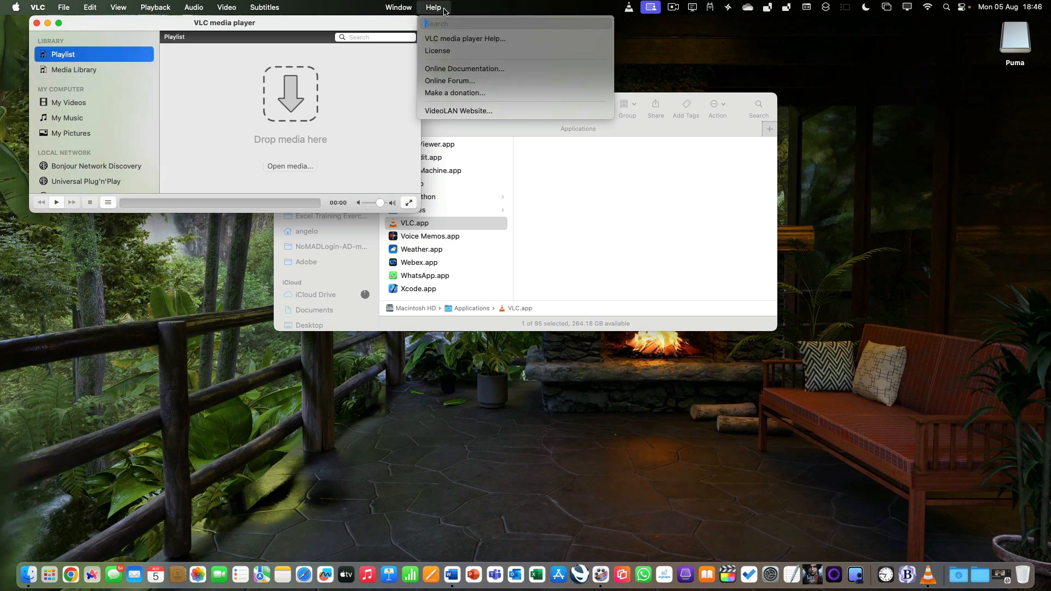
{"action": "mouse_move", "coordinate": [46, 3]}
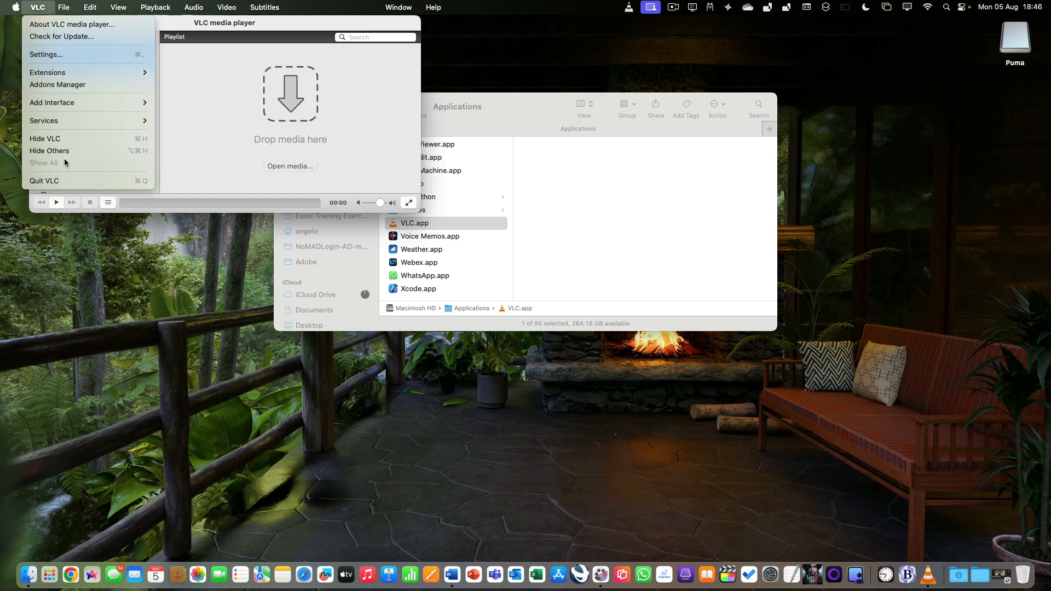
{"action": "left_click", "coordinate": [60, 181]}
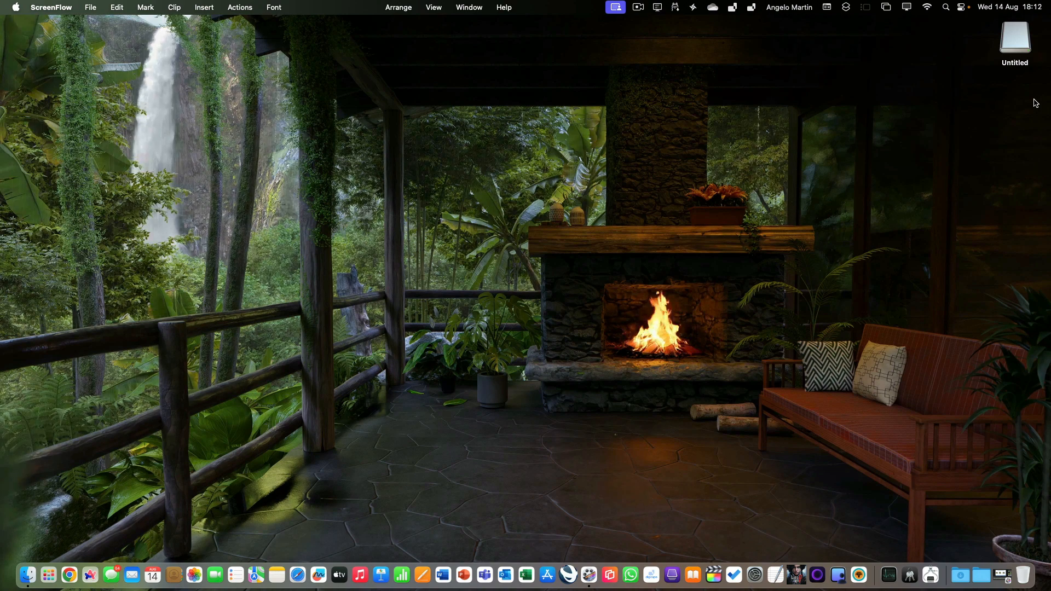
Get info on the Untitled external drive on the desktop, then close the info window
{"action": "right_click", "coordinate": [1018, 41]}
{"action": "left_click", "coordinate": [971, 87]}
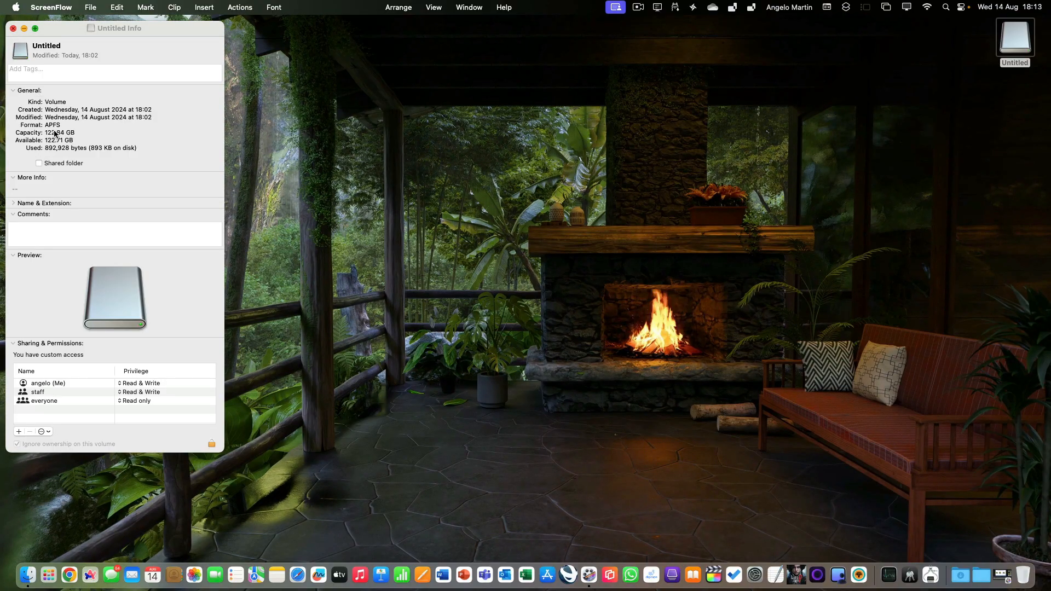
{"action": "left_click", "coordinate": [14, 29]}
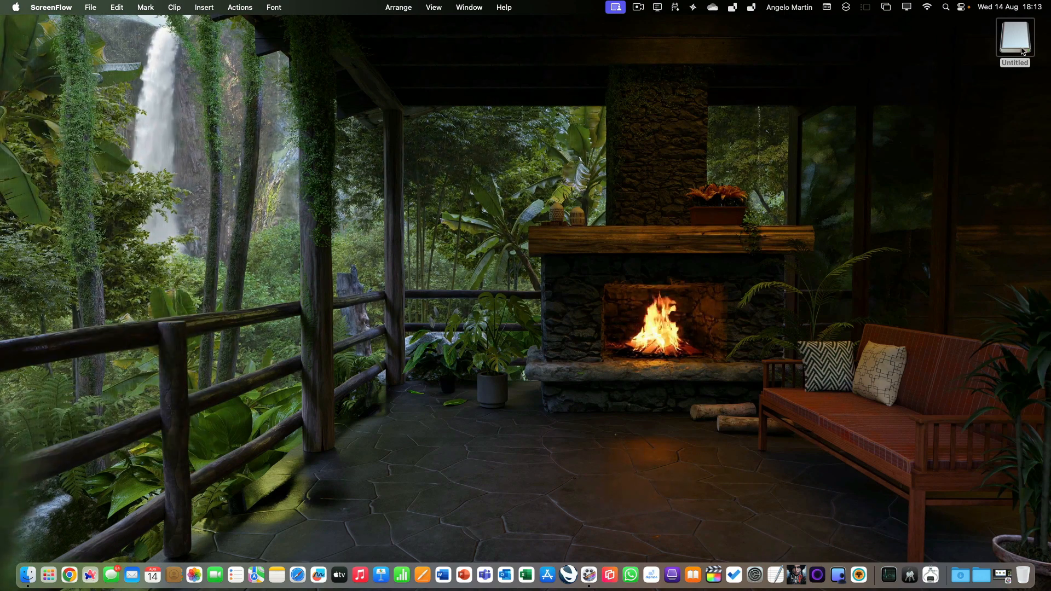
In System Settings' Time Machine, add a backup disk and set up the Untitled drive
{"action": "left_click", "coordinate": [16, 7]}
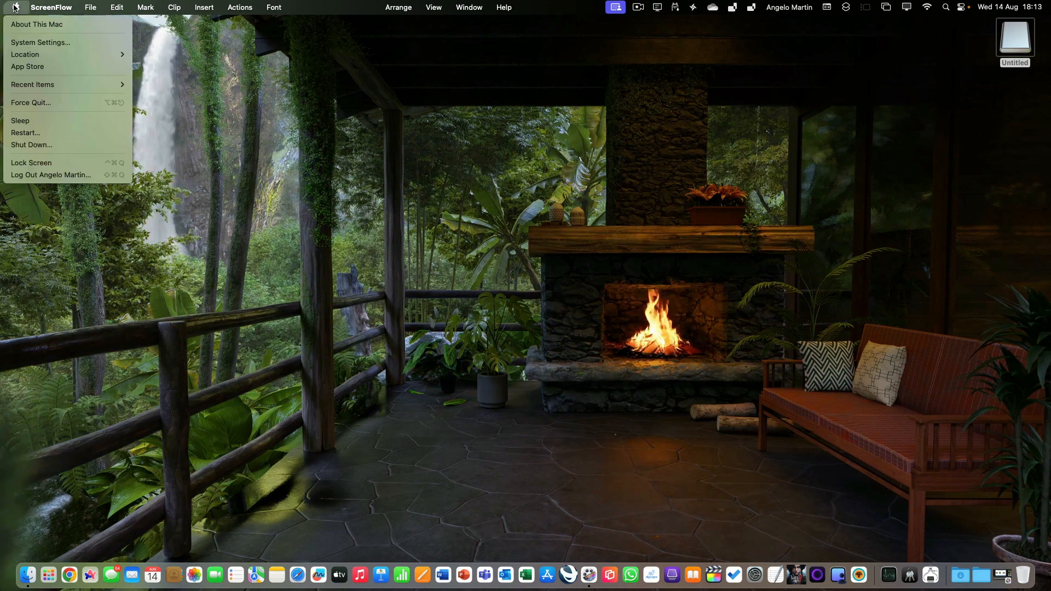
{"action": "left_click", "coordinate": [20, 43]}
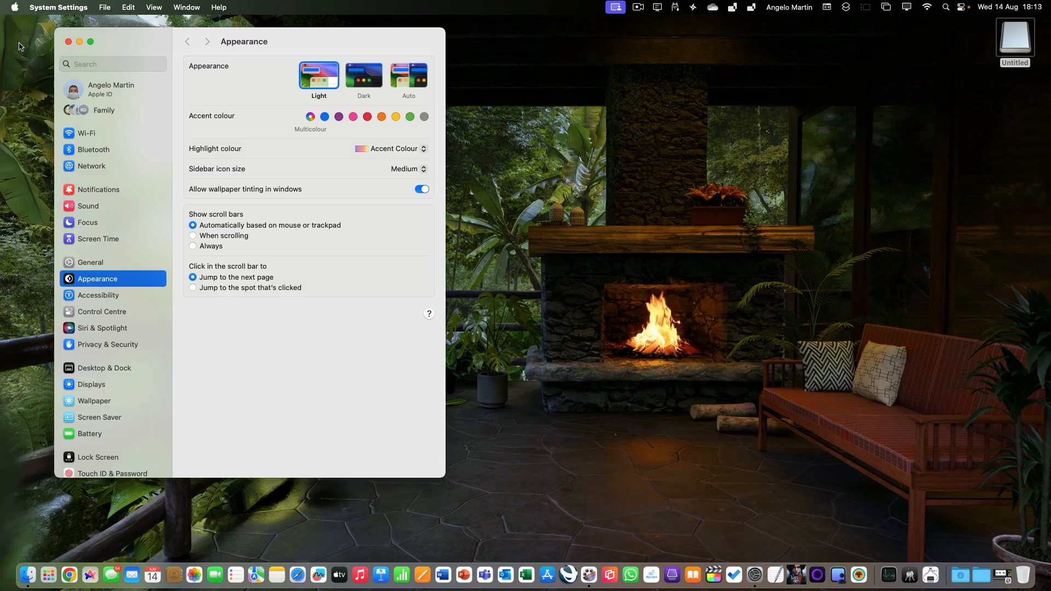
{"action": "left_click", "coordinate": [91, 262]}
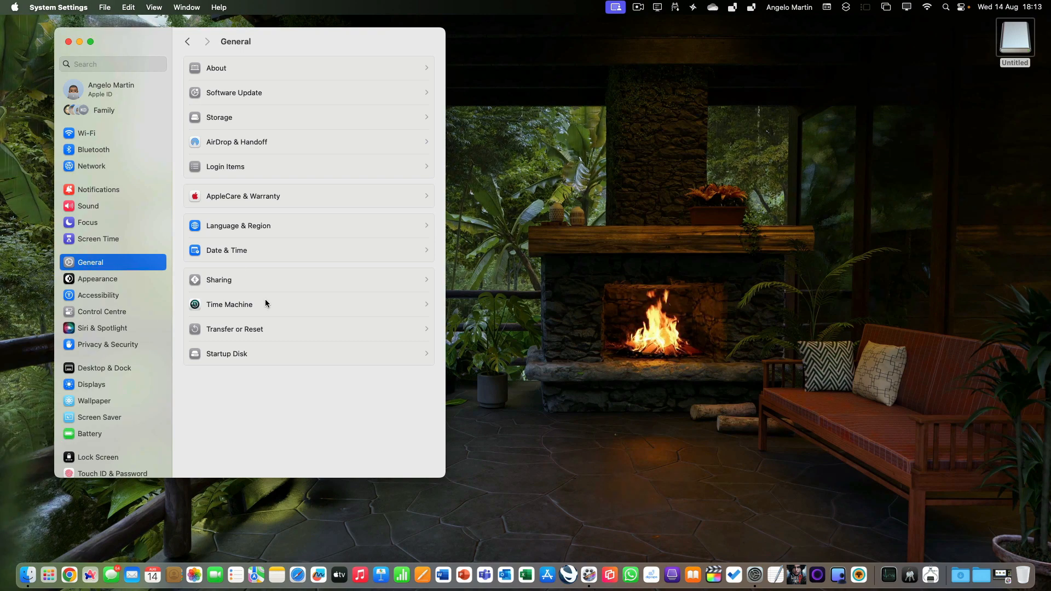
{"action": "left_click", "coordinate": [224, 305]}
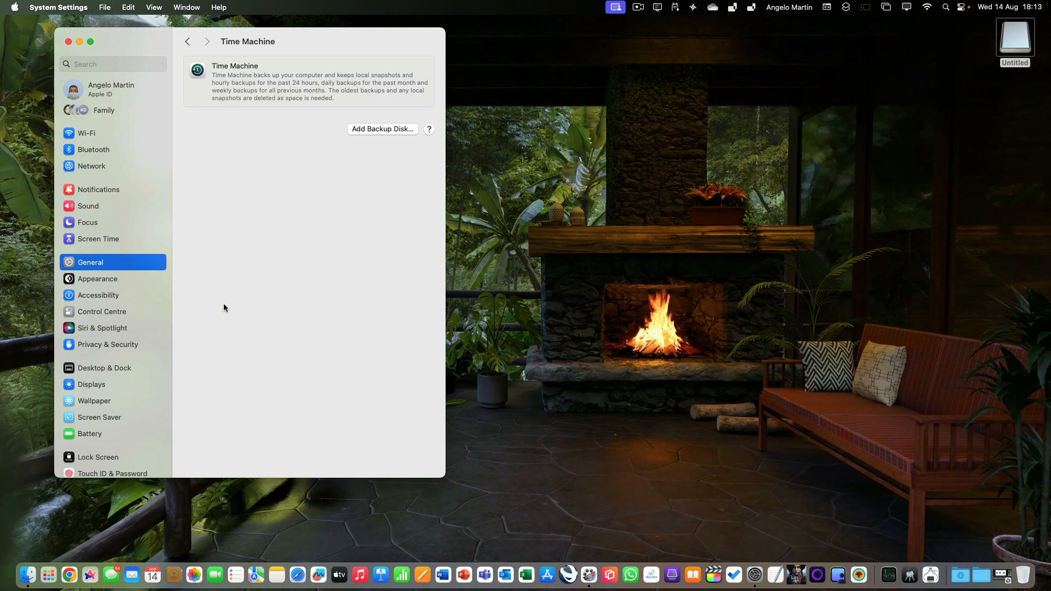
{"action": "left_click", "coordinate": [381, 132]}
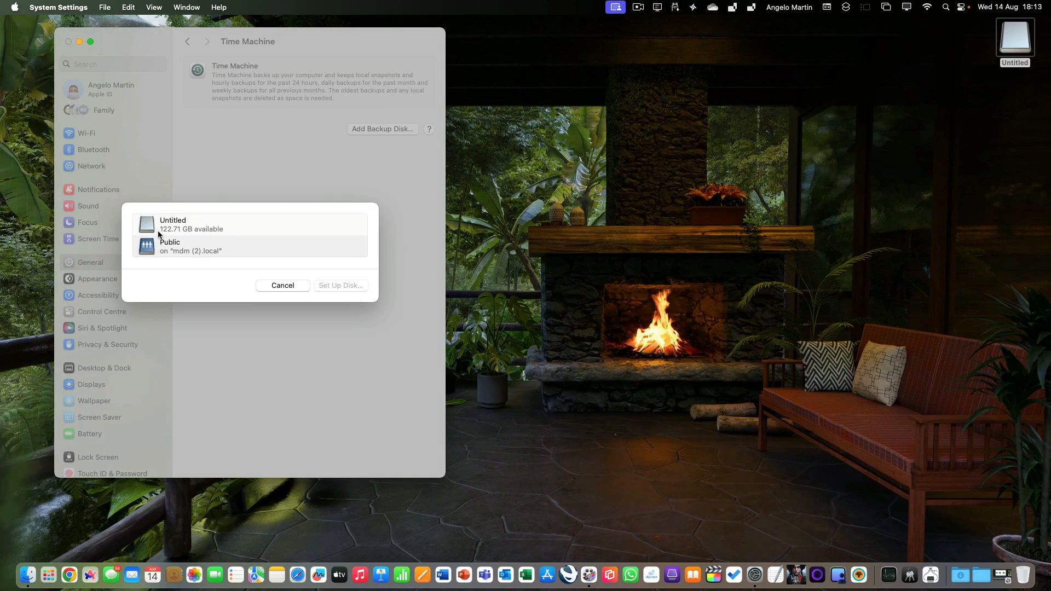
{"action": "left_click", "coordinate": [190, 227]}
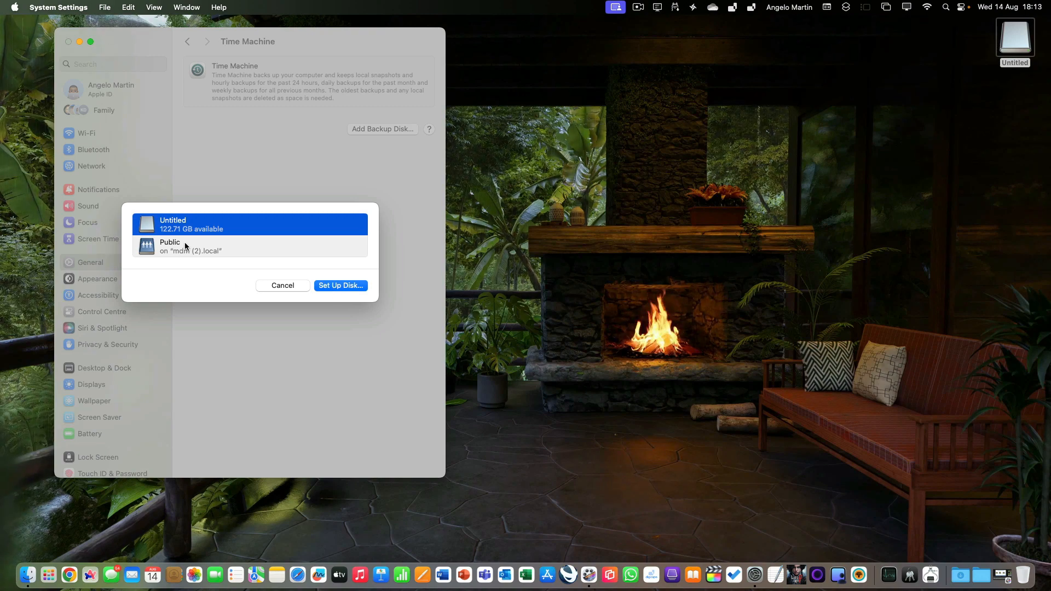
{"action": "left_click", "coordinate": [341, 285]}
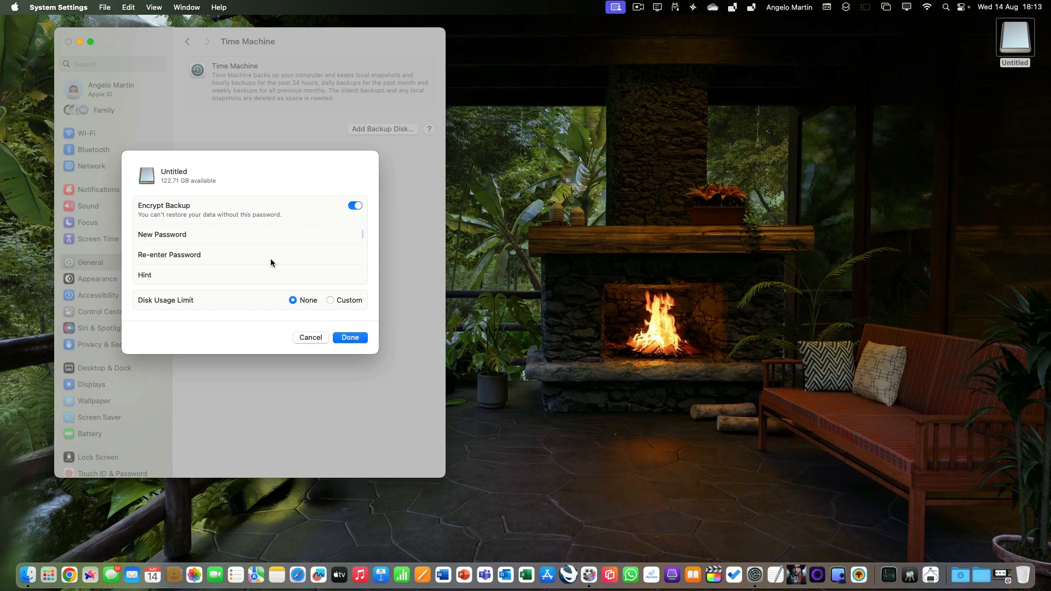
Enter and confirm the backup encryption password, and set the password hint to One
{"action": "type", "text": "••••"}
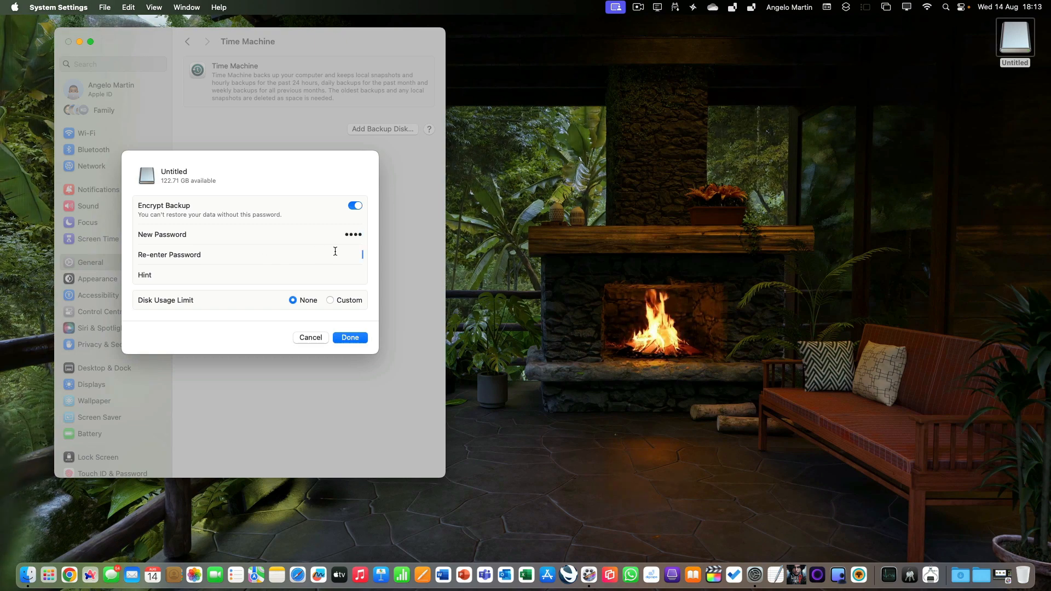
{"action": "type", "text": "••••"}
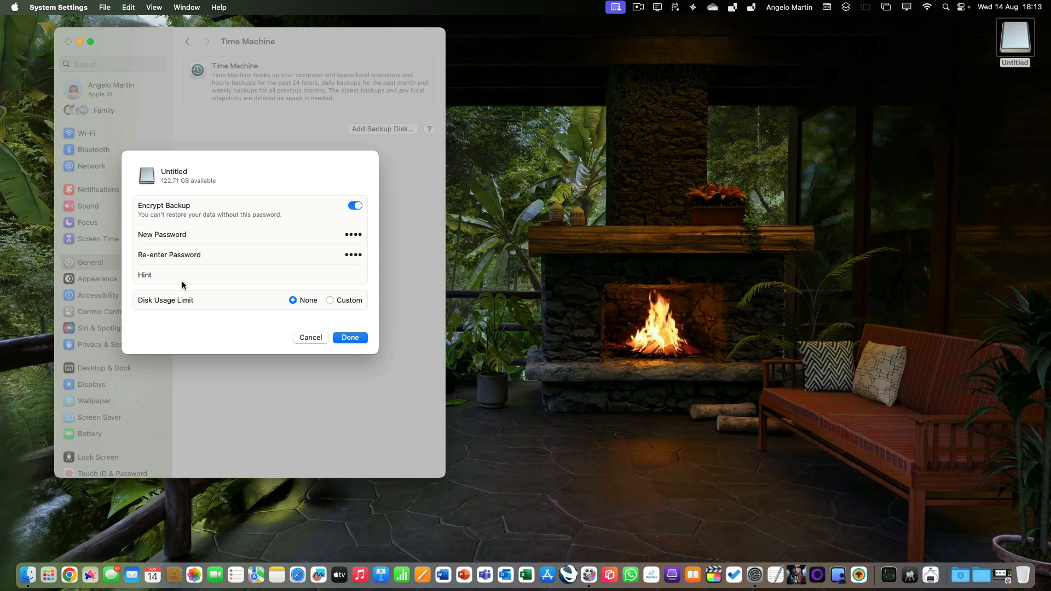
{"action": "left_click", "coordinate": [316, 273]}
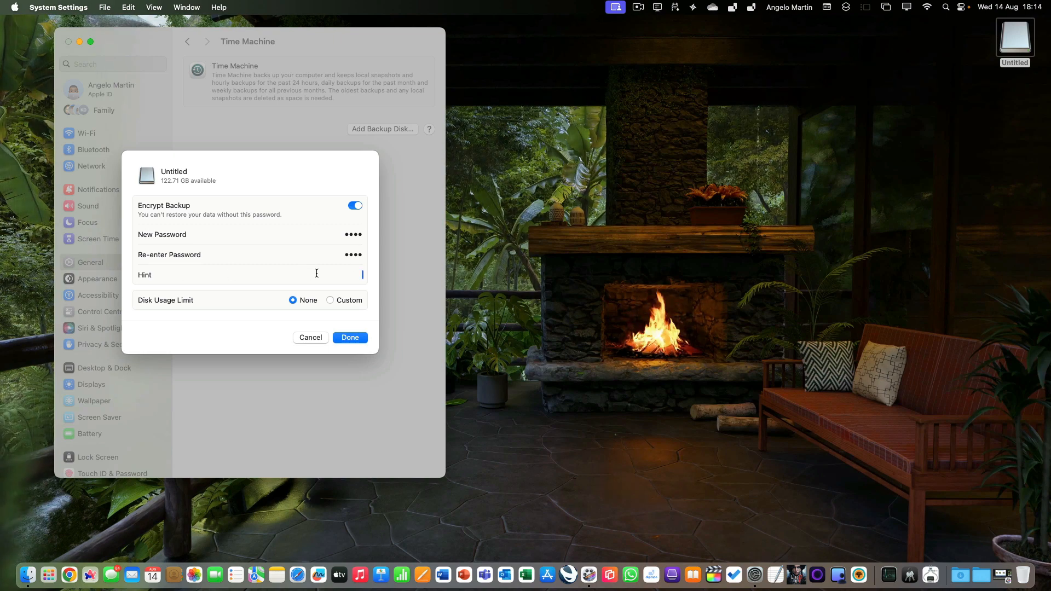
{"action": "type", "text": "One"}
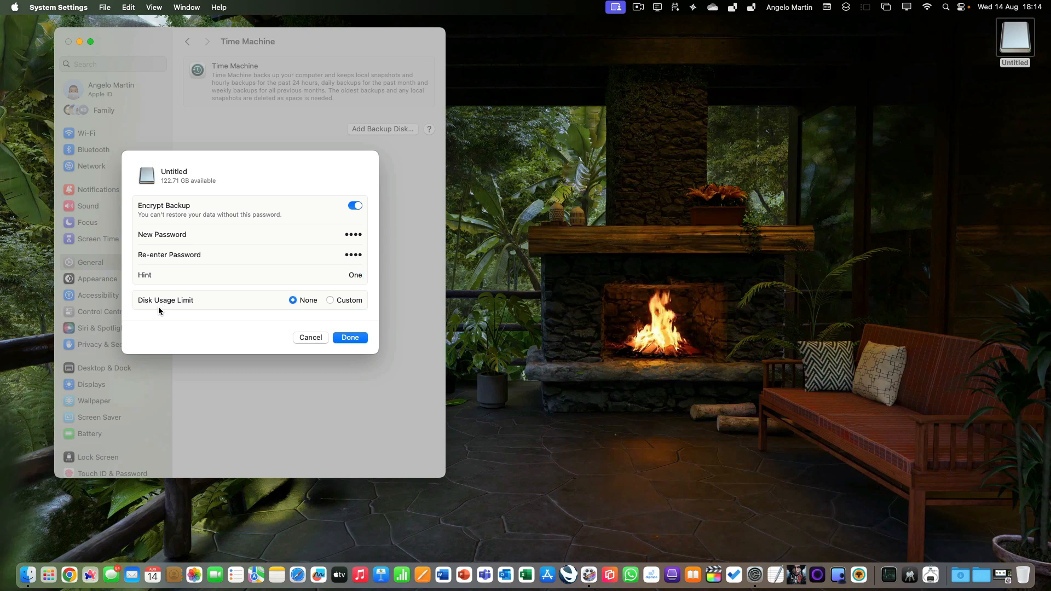
Try a custom disk usage limit, then switch the limit back to None
{"action": "left_click", "coordinate": [331, 300]}
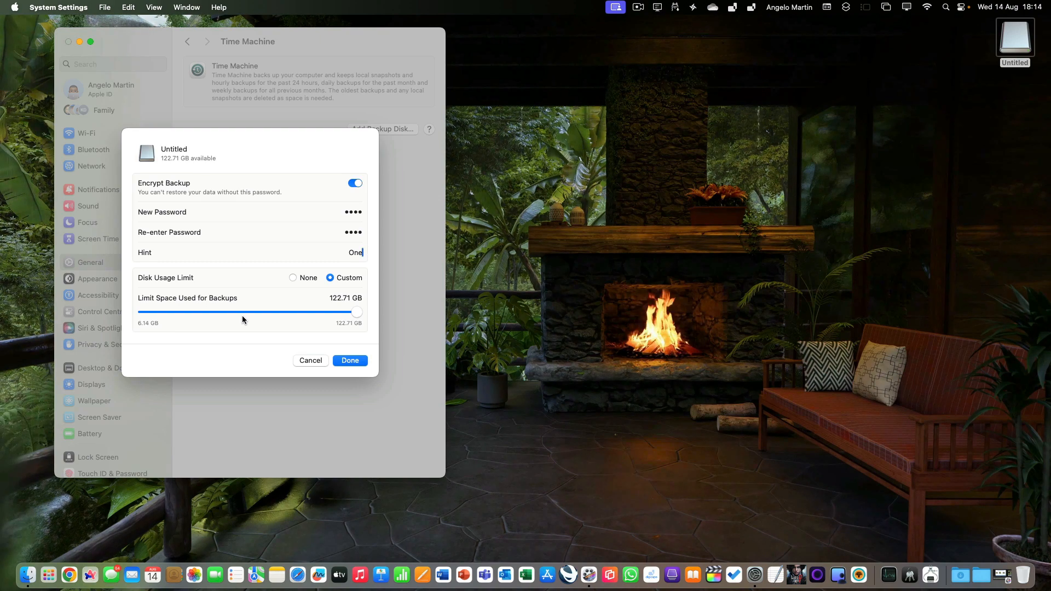
{"action": "left_click", "coordinate": [292, 278]}
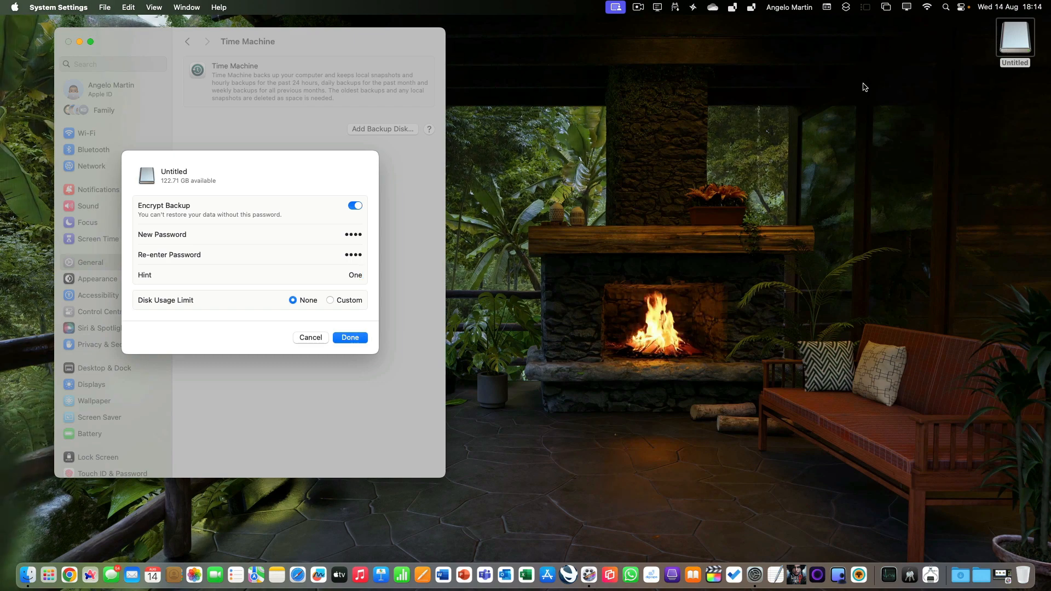
Open Disk Utility and inspect the Untitled external volume
{"action": "key", "text": "super+space"}
{"action": "type", "text": "disk"}
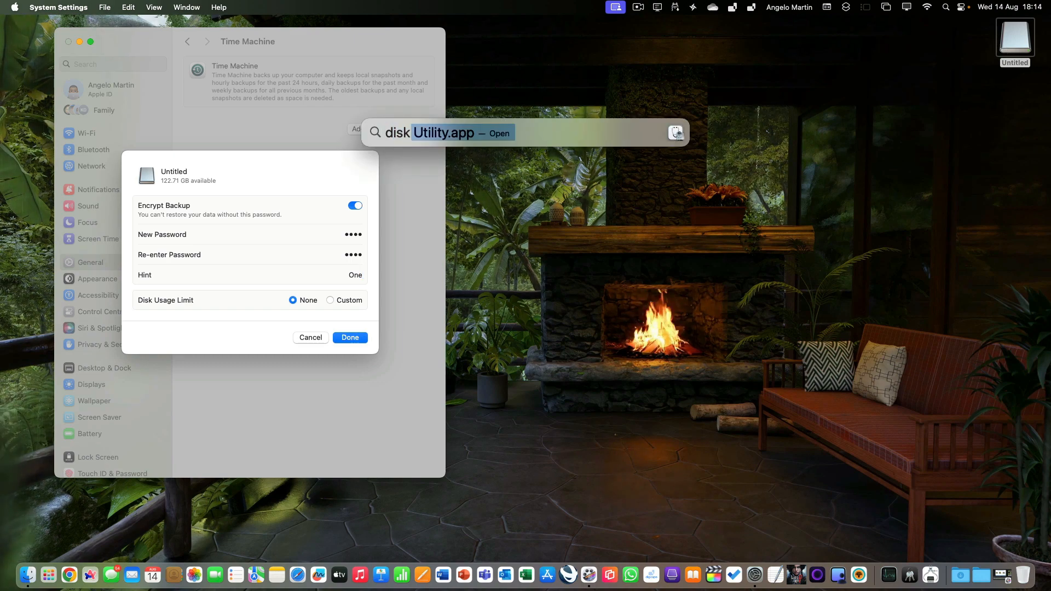
{"action": "key", "text": "Return"}
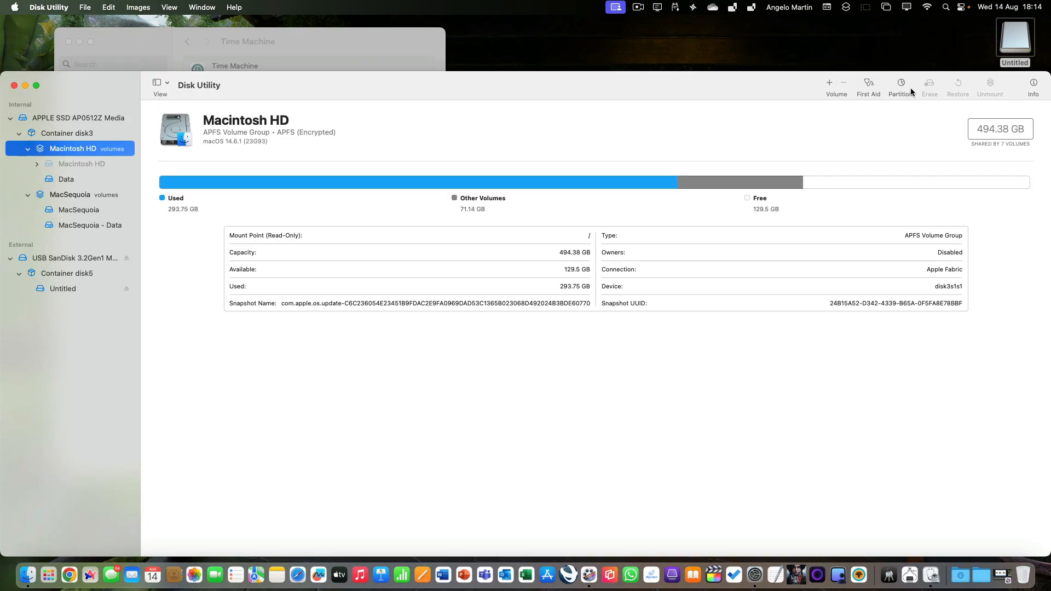
{"action": "left_click", "coordinate": [58, 274]}
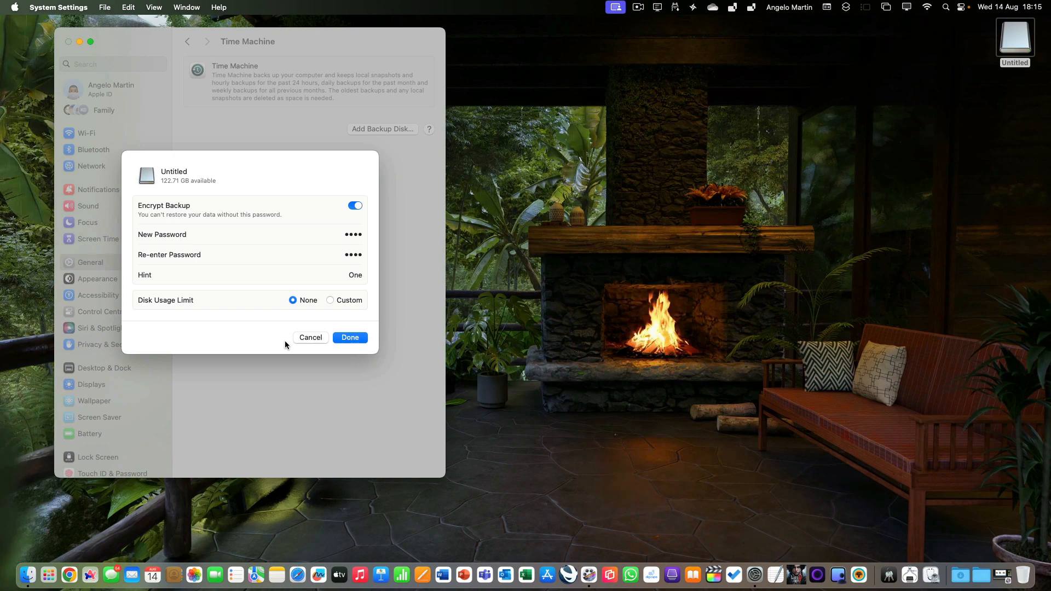
Finish setting up the encrypted backup disk and reposition its desktop icon
{"action": "left_click", "coordinate": [347, 337]}
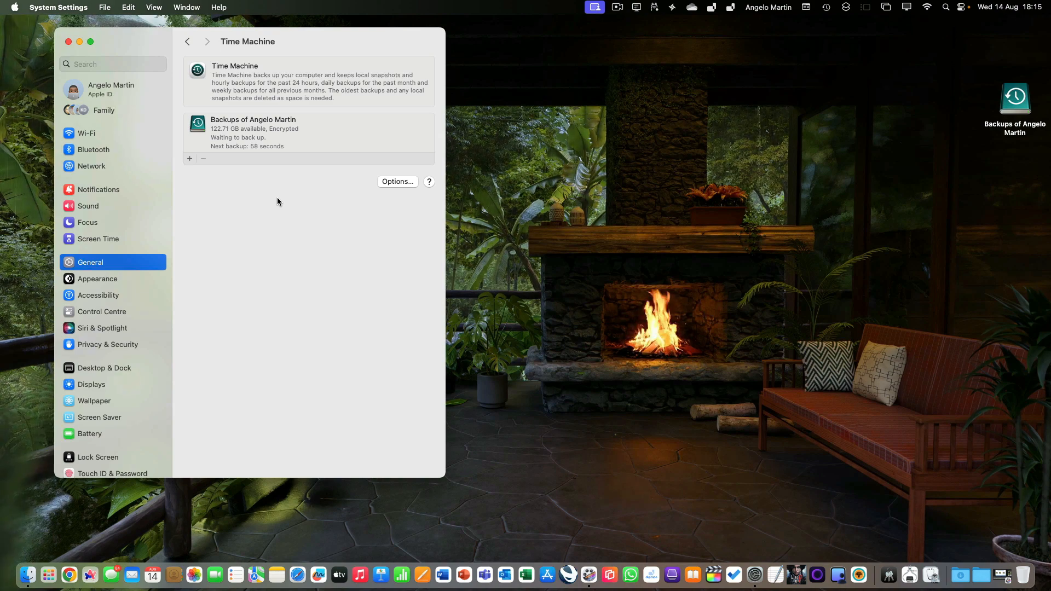
{"action": "left_click_drag", "start_coordinate": [1015, 98], "coordinate": [1018, 58]}
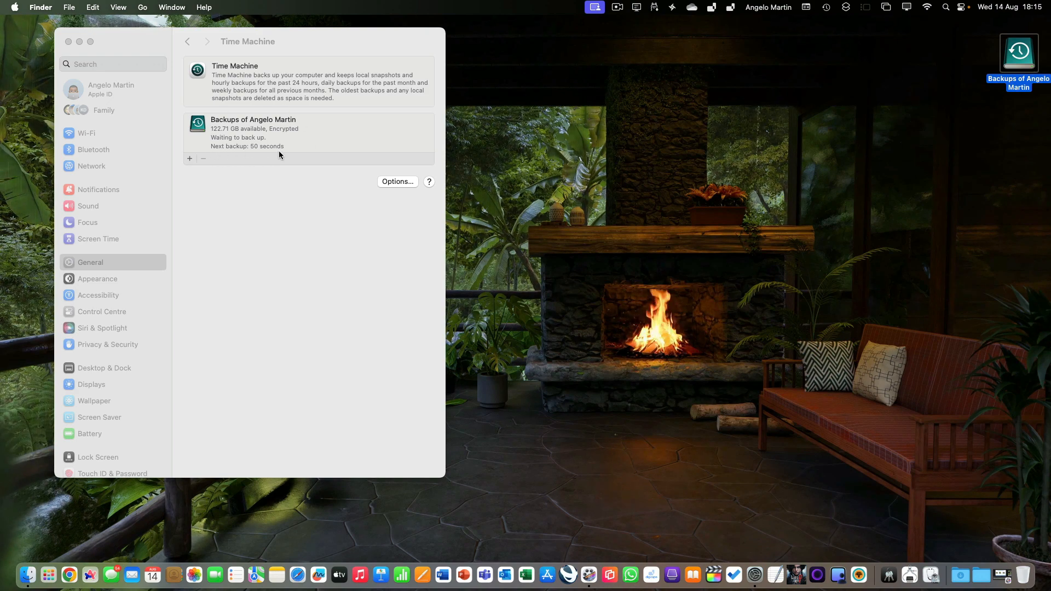
Open the Time Machine options and review the backup frequency choices, keeping Automatically Every Hour
{"action": "left_click", "coordinate": [392, 181]}
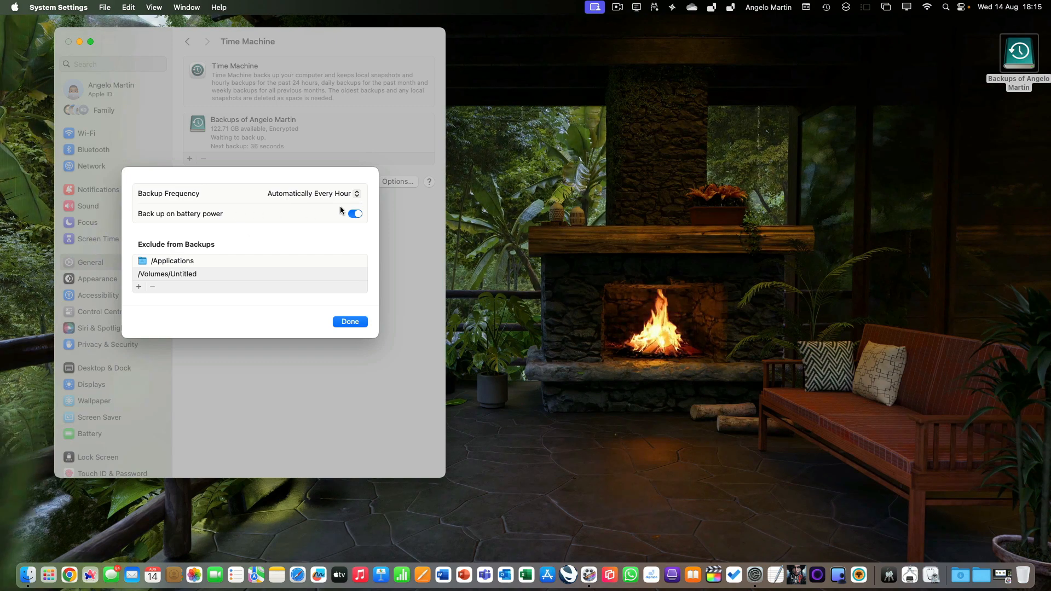
{"action": "left_click", "coordinate": [357, 195]}
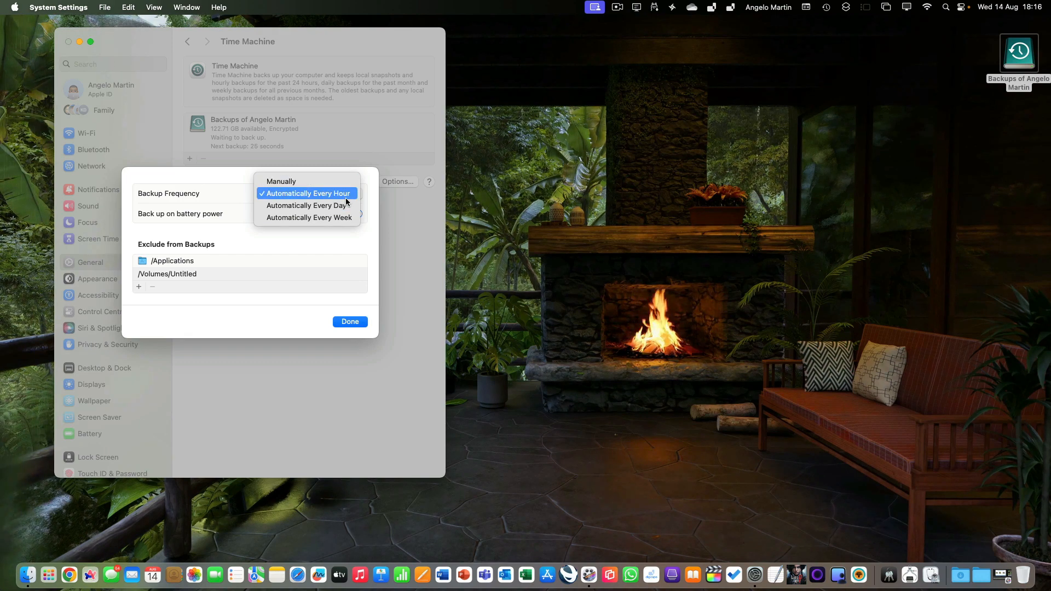
{"action": "left_click", "coordinate": [339, 267]}
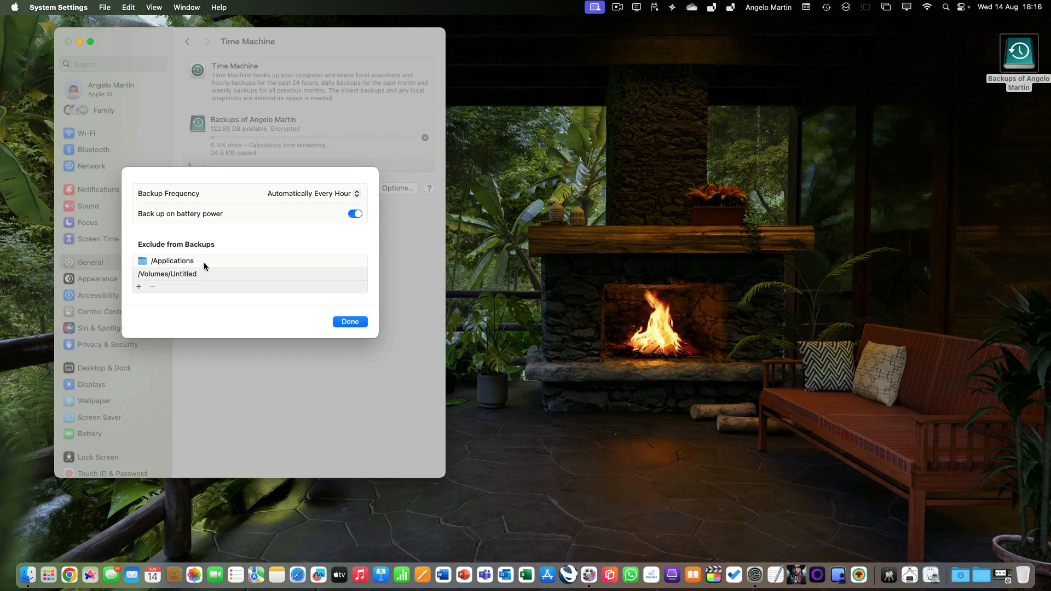
Exclude the /Library and /System folders from backups
{"action": "left_click", "coordinate": [139, 287]}
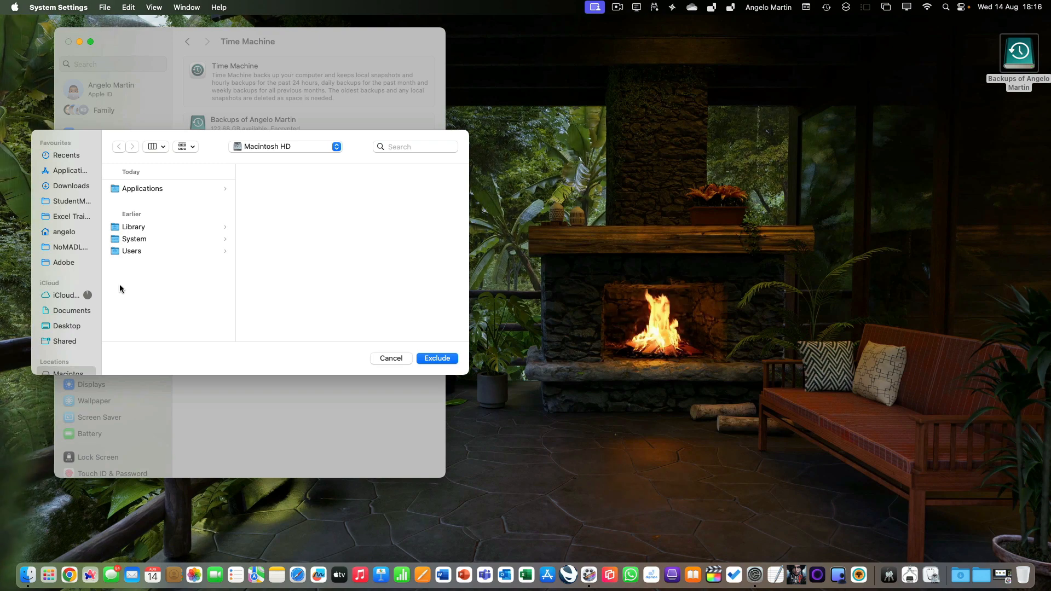
{"action": "left_click", "coordinate": [128, 227]}
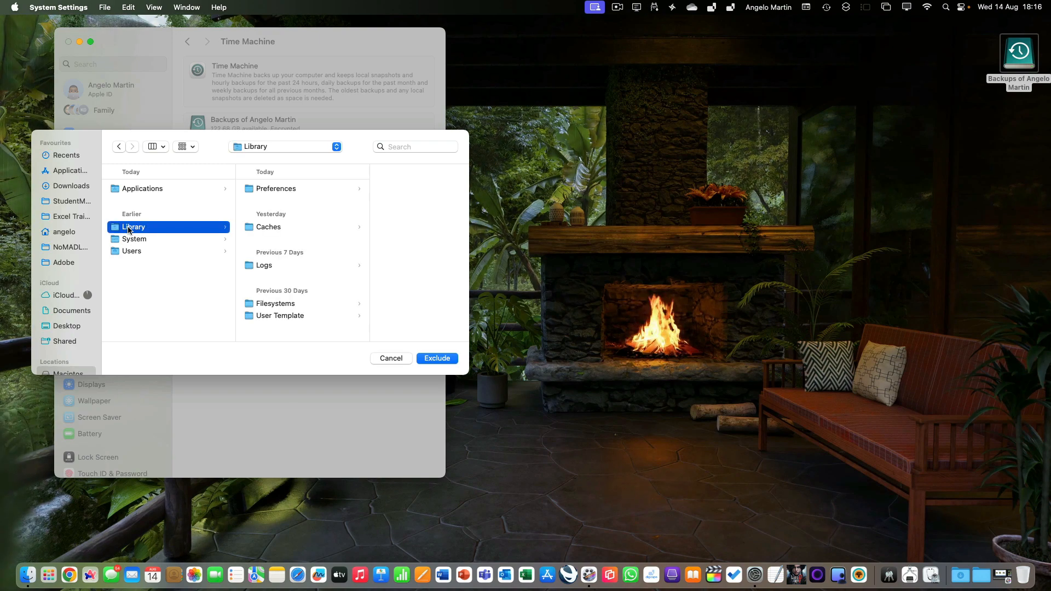
{"action": "left_click", "coordinate": [129, 240], "text": "super"}
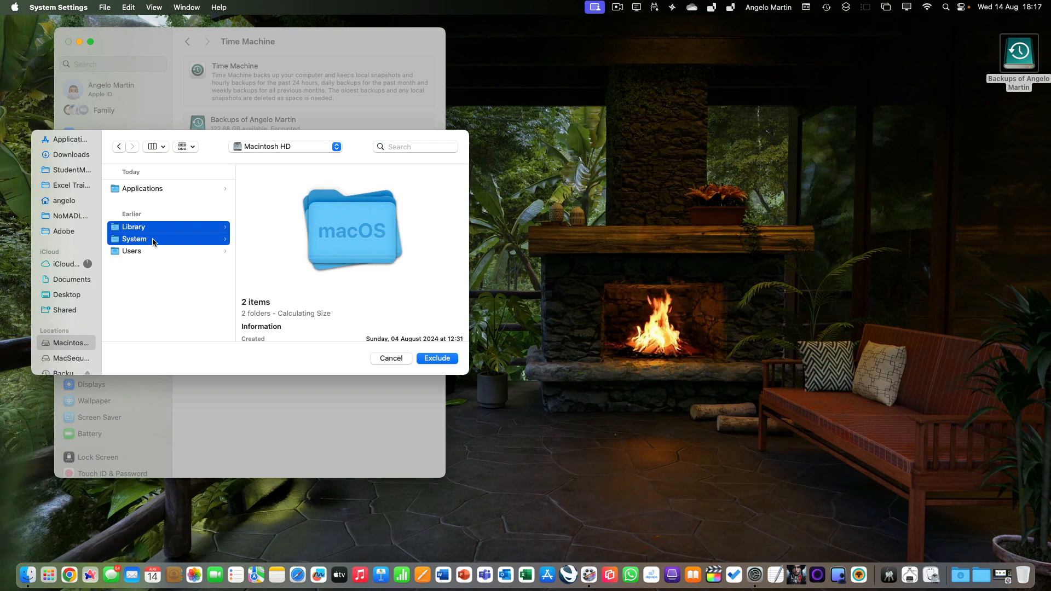
{"action": "left_click", "coordinate": [429, 359]}
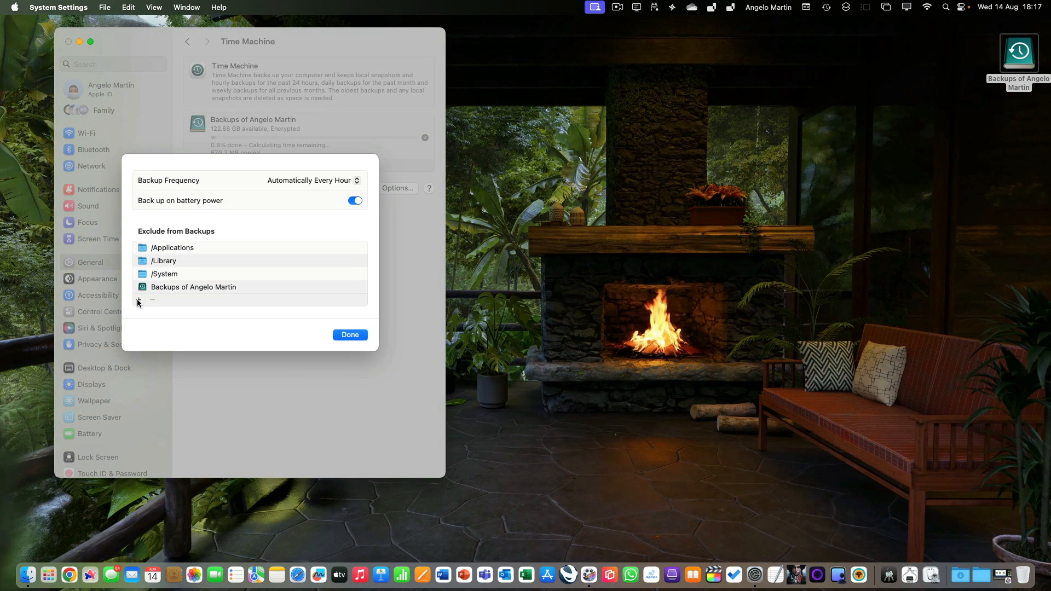
Exclude every folder in Users except your own home folder from backups, then close the options
{"action": "left_click", "coordinate": [139, 300]}
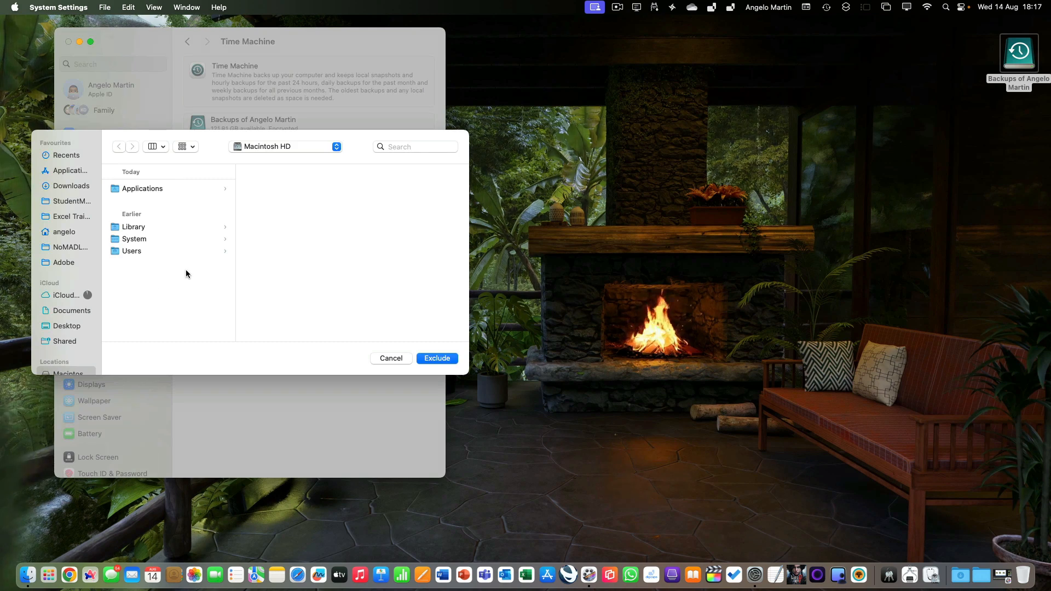
{"action": "left_click", "coordinate": [136, 253]}
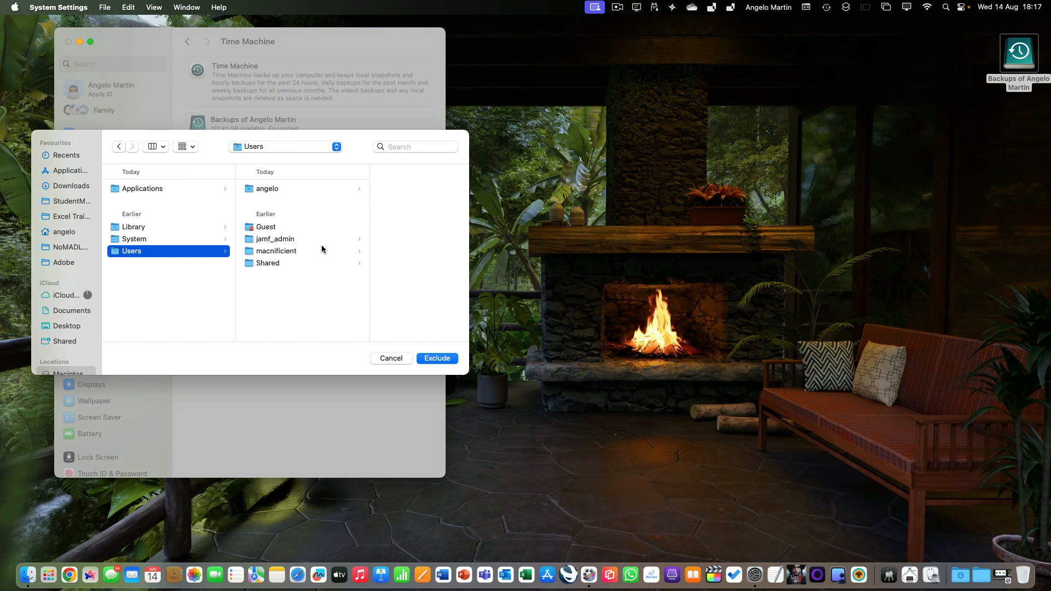
{"action": "left_click", "coordinate": [300, 228]}
{"action": "left_click", "coordinate": [290, 238], "text": "shift"}
{"action": "left_click", "coordinate": [285, 250], "text": "shift"}
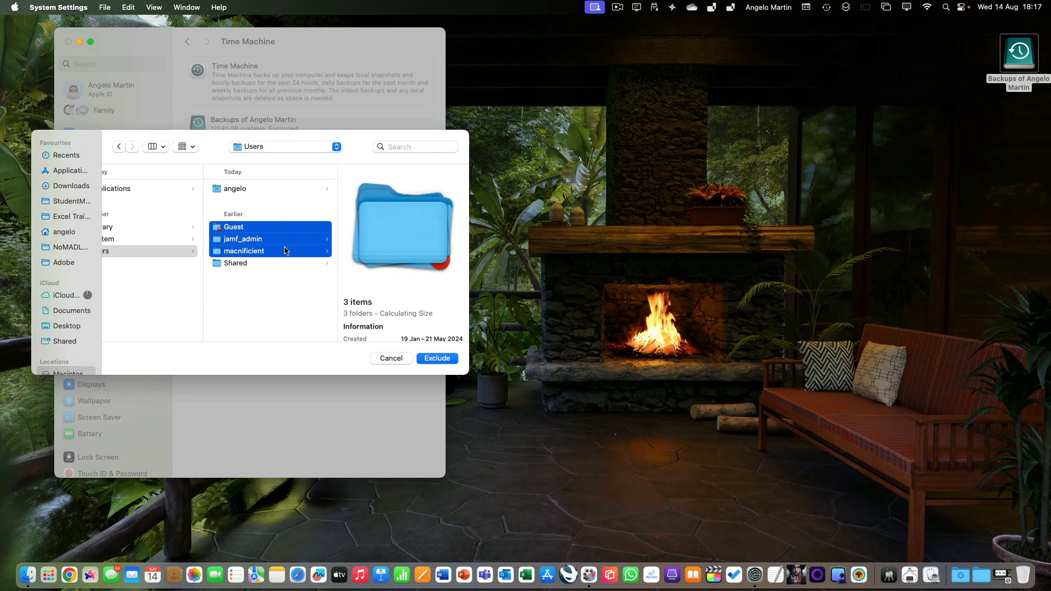
{"action": "left_click", "coordinate": [275, 263], "text": "shift"}
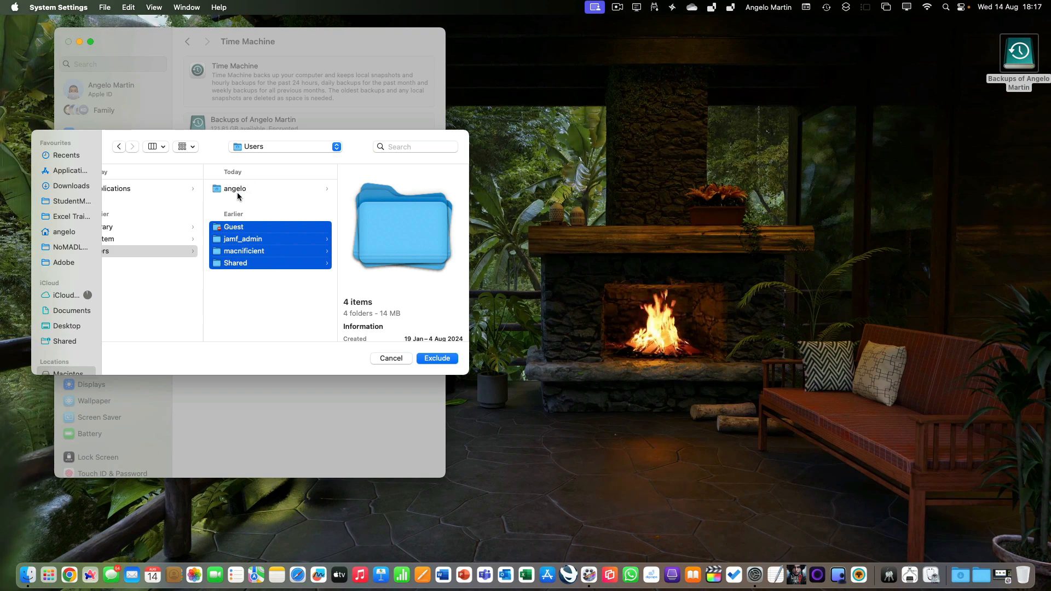
{"action": "left_click", "coordinate": [438, 359]}
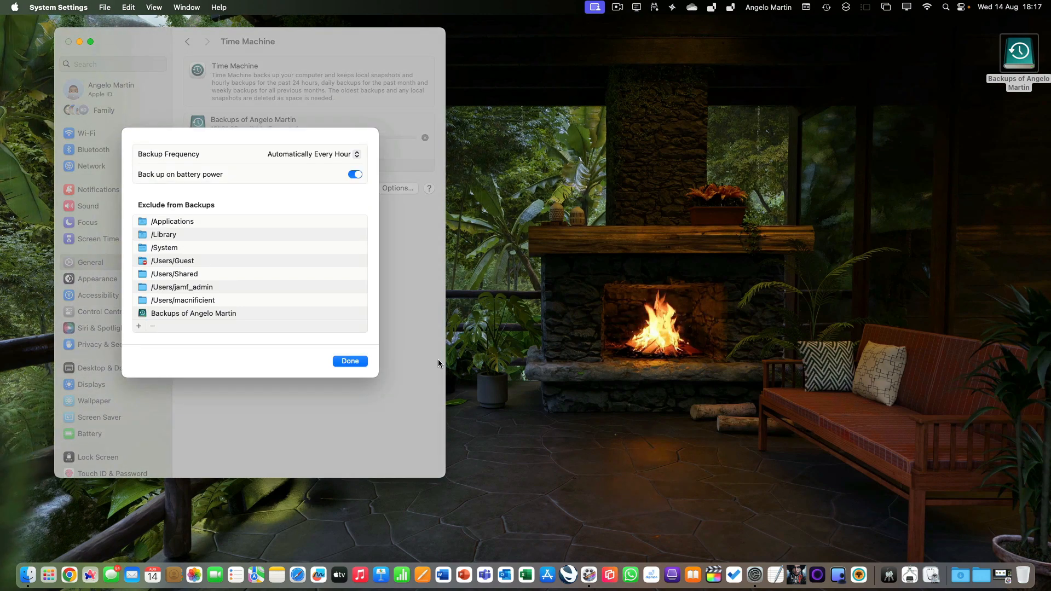
{"action": "left_click", "coordinate": [350, 360]}
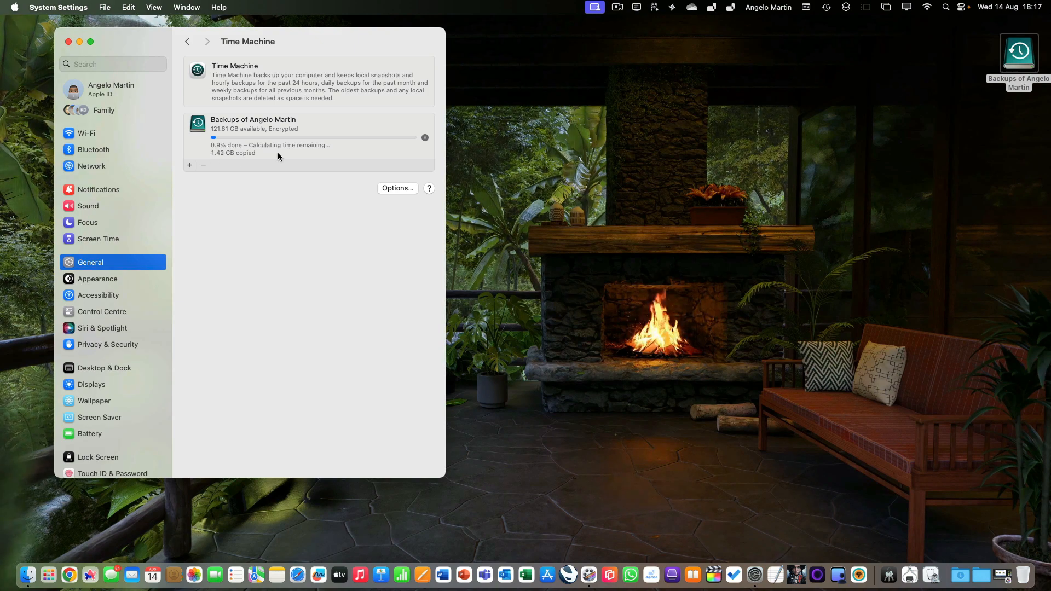
Close System Settings and browse Time Machine backups from the menu bar status menu
{"action": "left_click", "coordinate": [68, 42]}
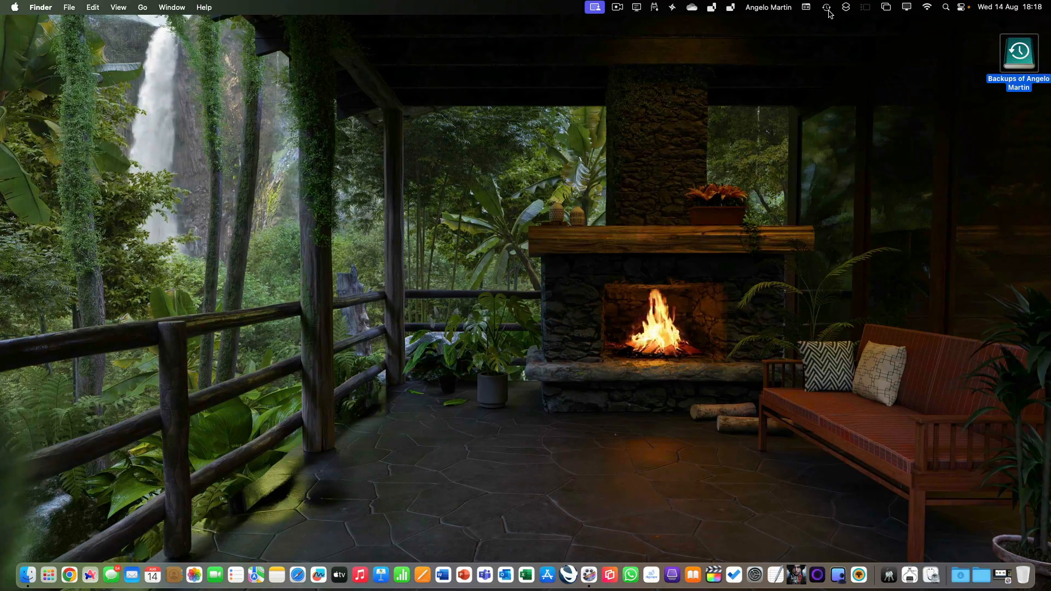
{"action": "left_click", "coordinate": [826, 7]}
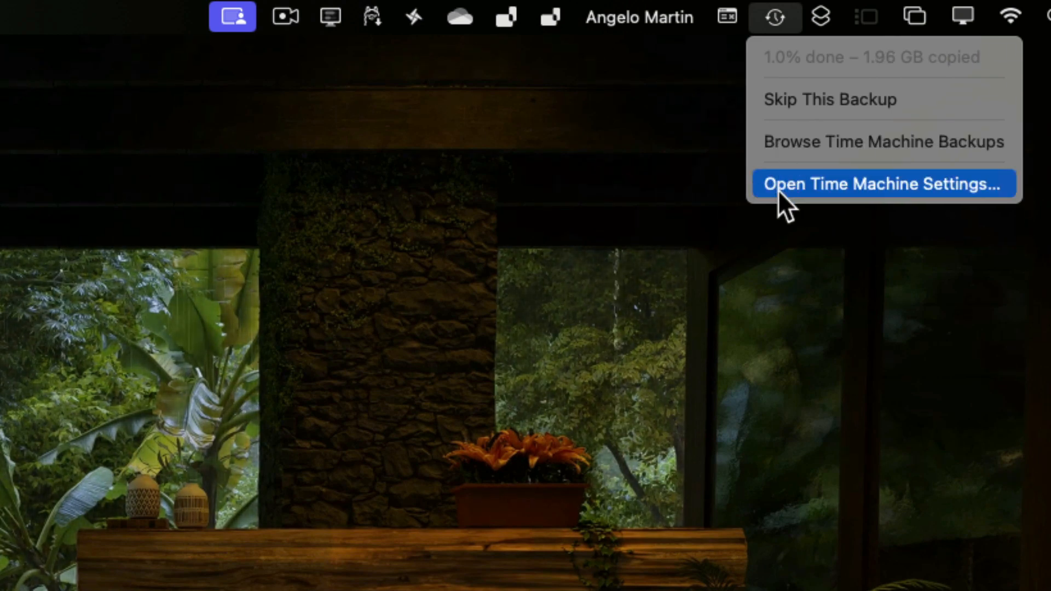
{"action": "key", "text": "alt"}
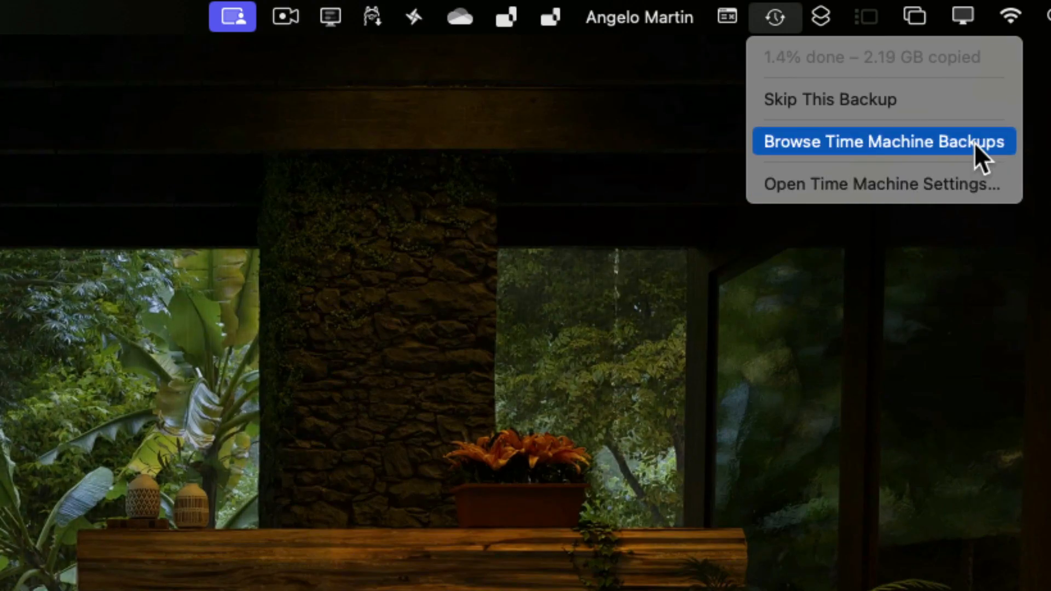
{"action": "left_click", "coordinate": [974, 142]}
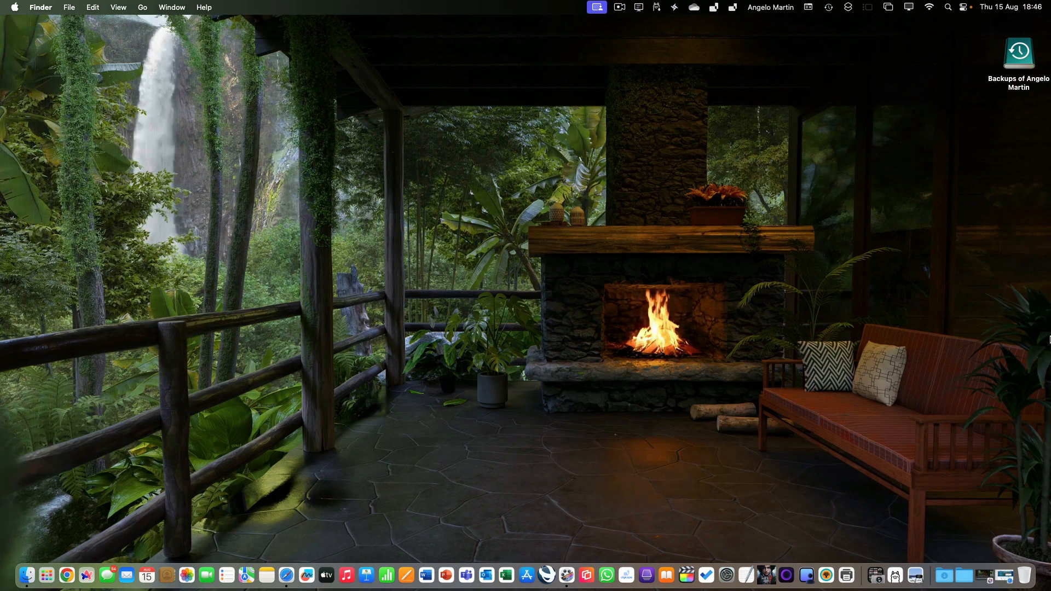
Bring up the Safari window and go to backblaze.com
{"action": "left_click", "coordinate": [984, 574]}
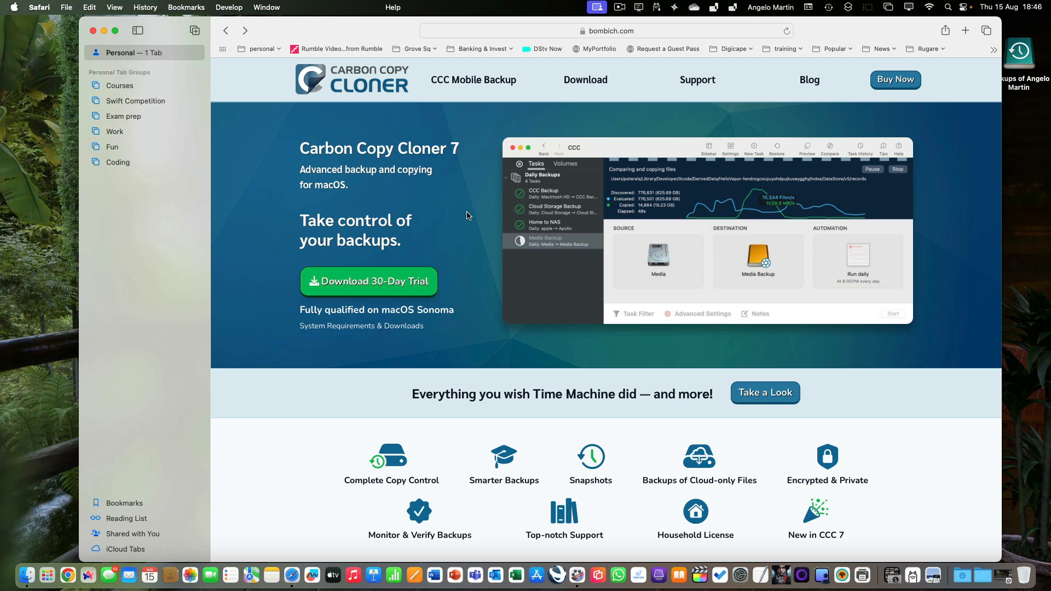
{"action": "left_click", "coordinate": [662, 31]}
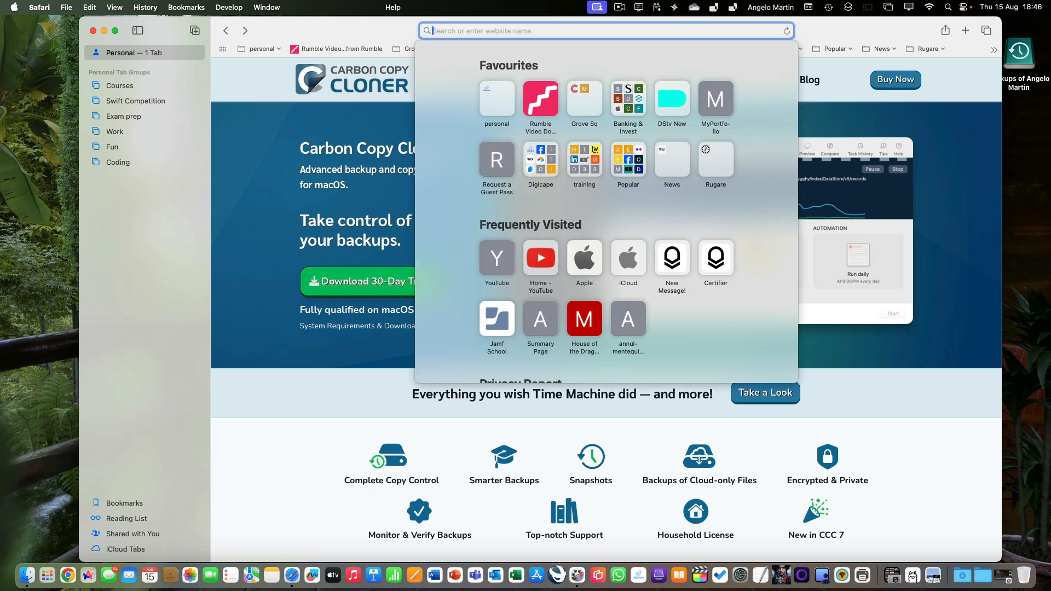
{"action": "type", "text": "back"}
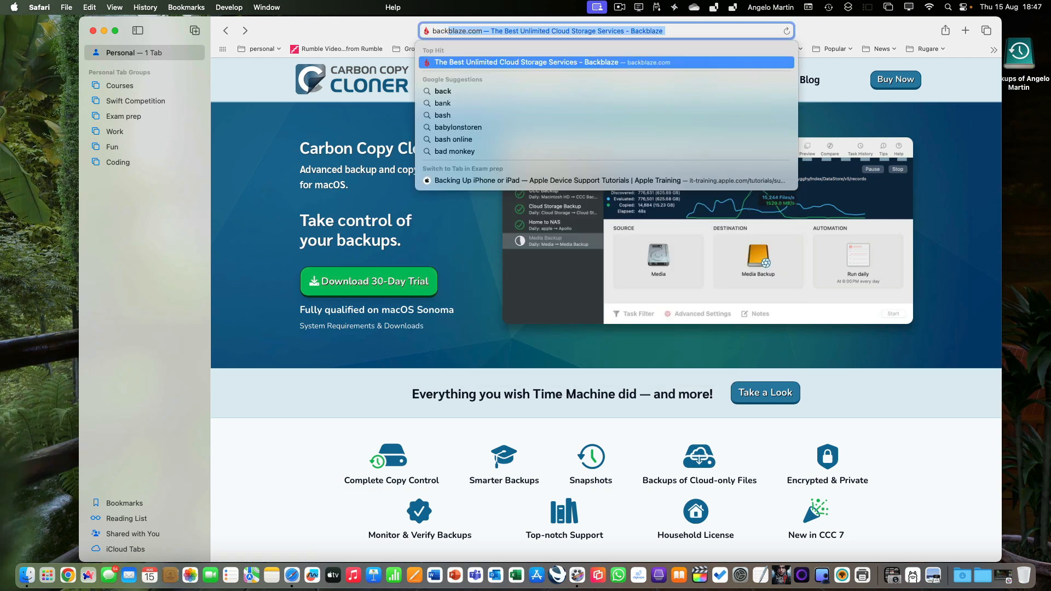
{"action": "key", "text": "Return"}
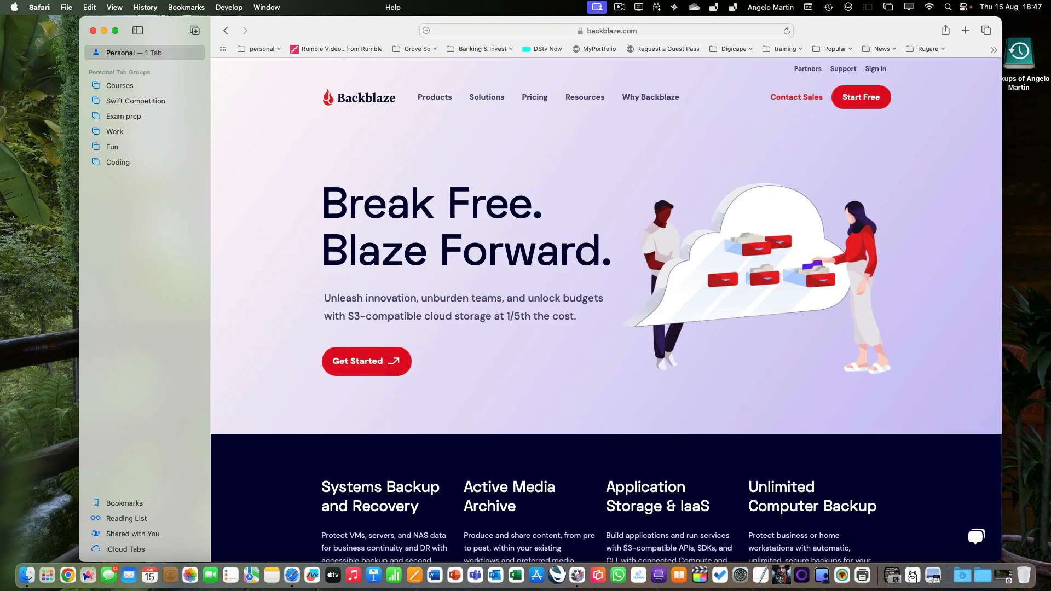
Look over Backblaze's Products menu and close the Safari window
{"action": "mouse_move", "coordinate": [435, 98]}
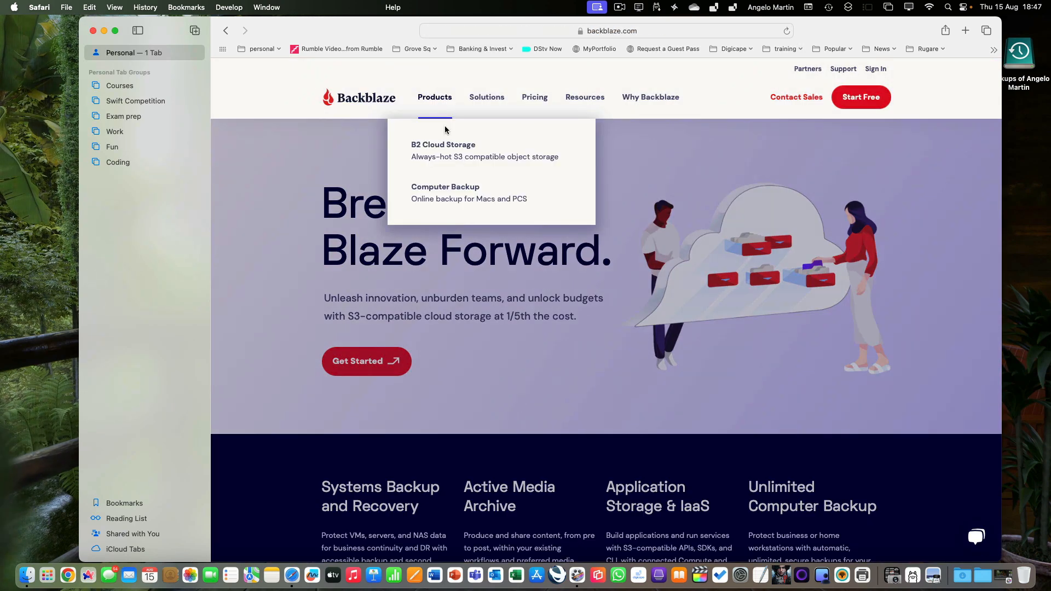
{"action": "mouse_move", "coordinate": [444, 187]}
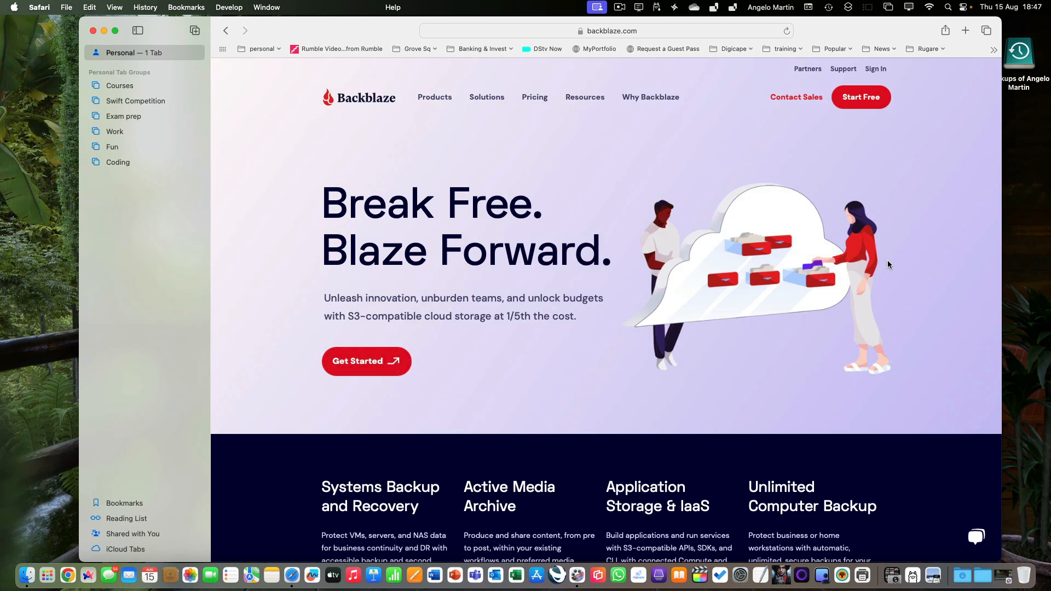
{"action": "left_click", "coordinate": [92, 31]}
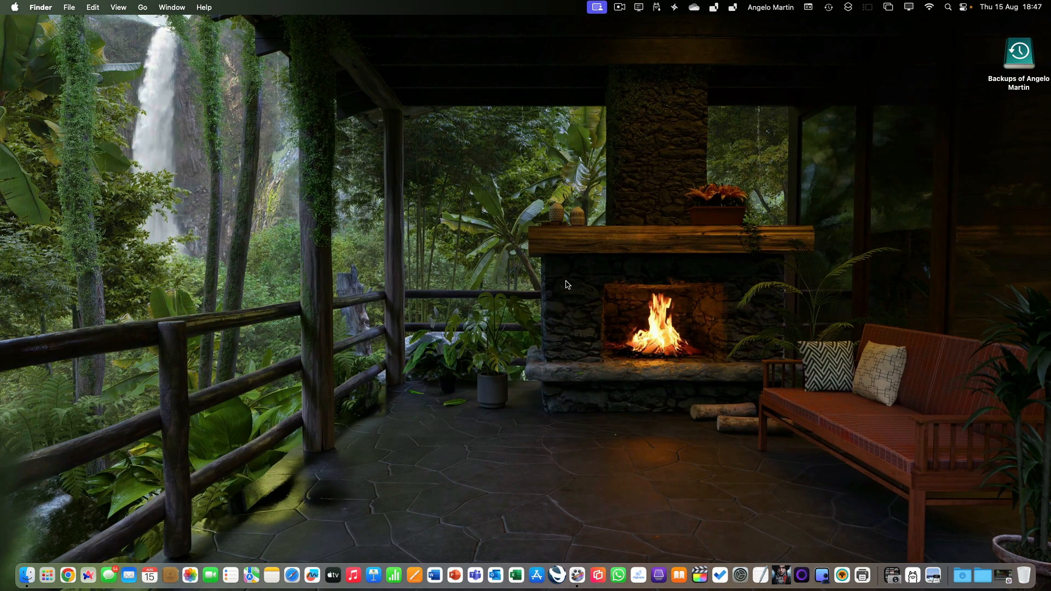